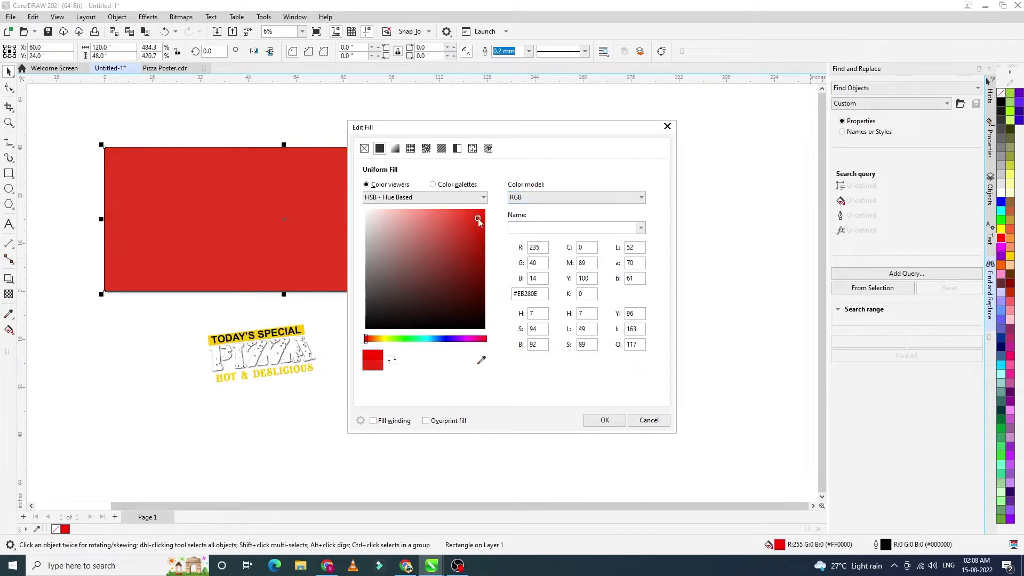
- Darken the large banner rectangle's red uniform fill and apply it with the black (K) value at 30
{"action": "left_click_drag", "start_coordinate": [479, 223], "coordinate": [485, 210]}
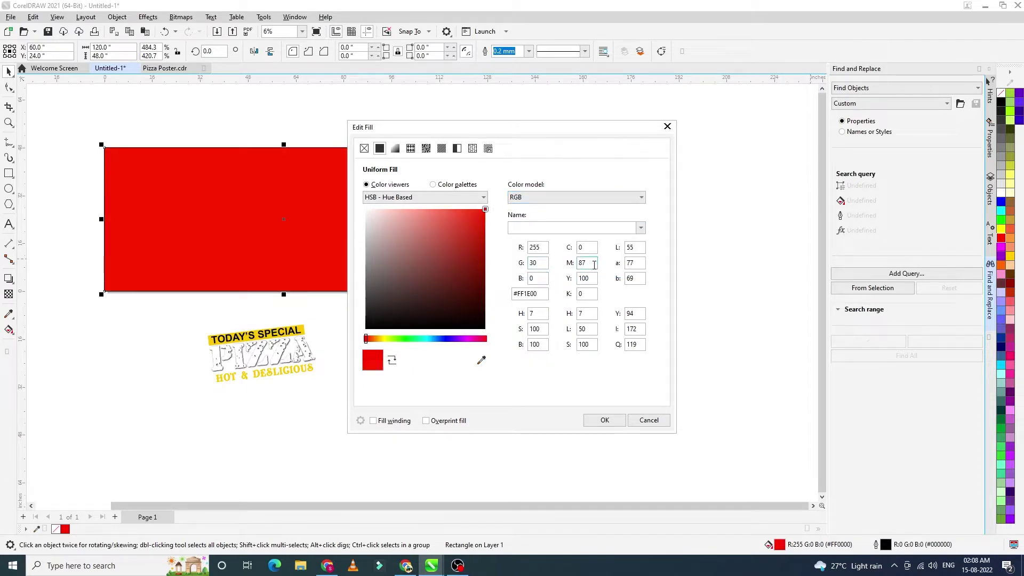
{"action": "type", "text": "0"}
{"action": "key", "text": "Tab"}
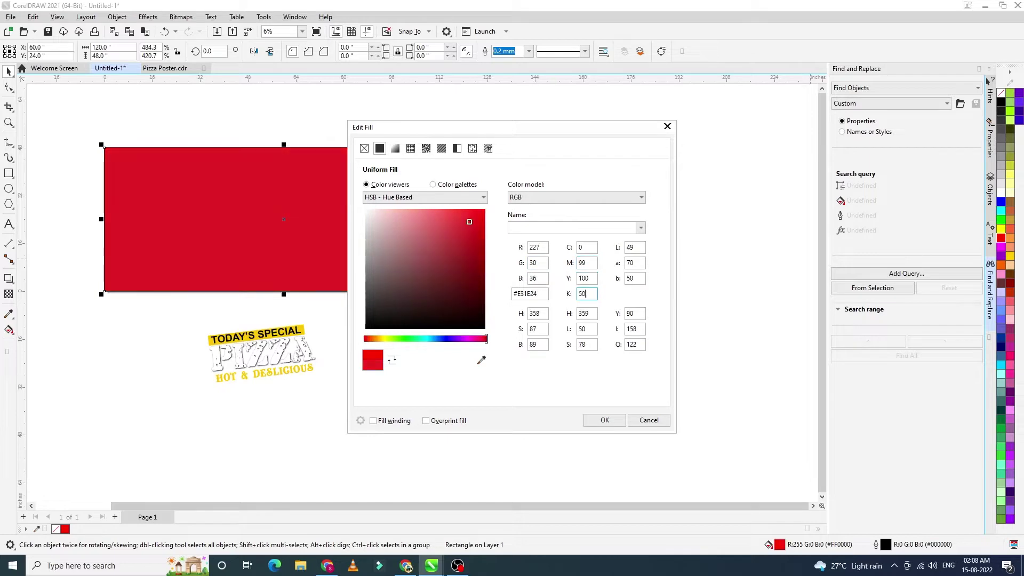
{"action": "type", "text": "50"}
{"action": "key", "text": "Tab"}
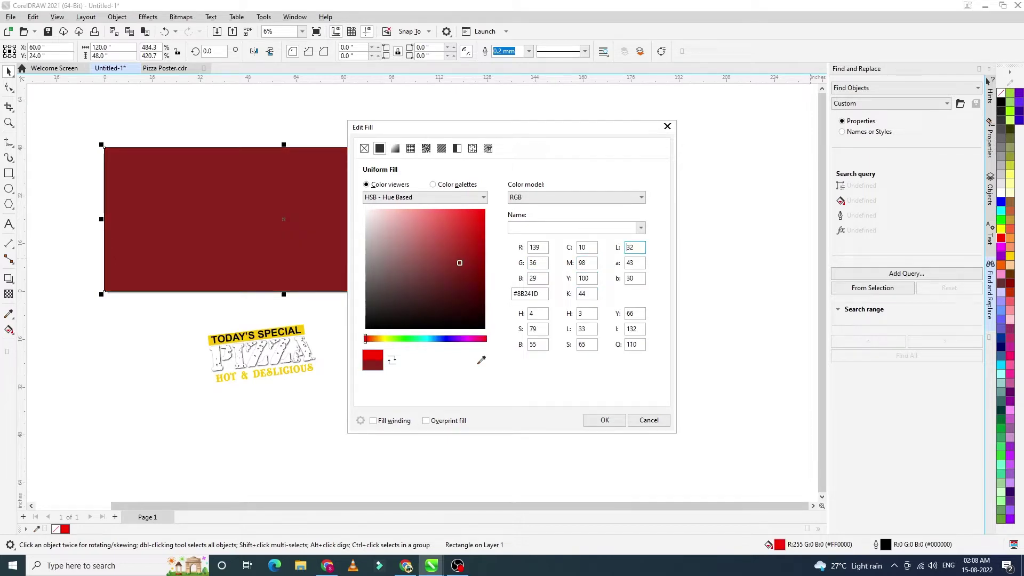
{"action": "type", "text": "8"}
{"action": "key", "text": "Tab"}
{"action": "key", "text": "Tab"}
{"action": "key", "text": "Tab"}
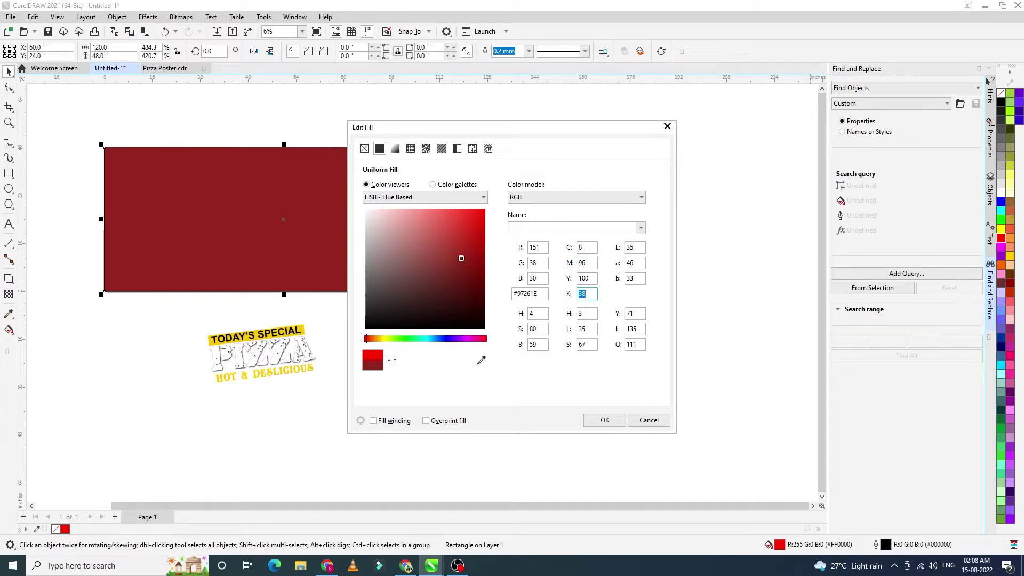
{"action": "type", "text": "30"}
{"action": "key", "text": "Return"}
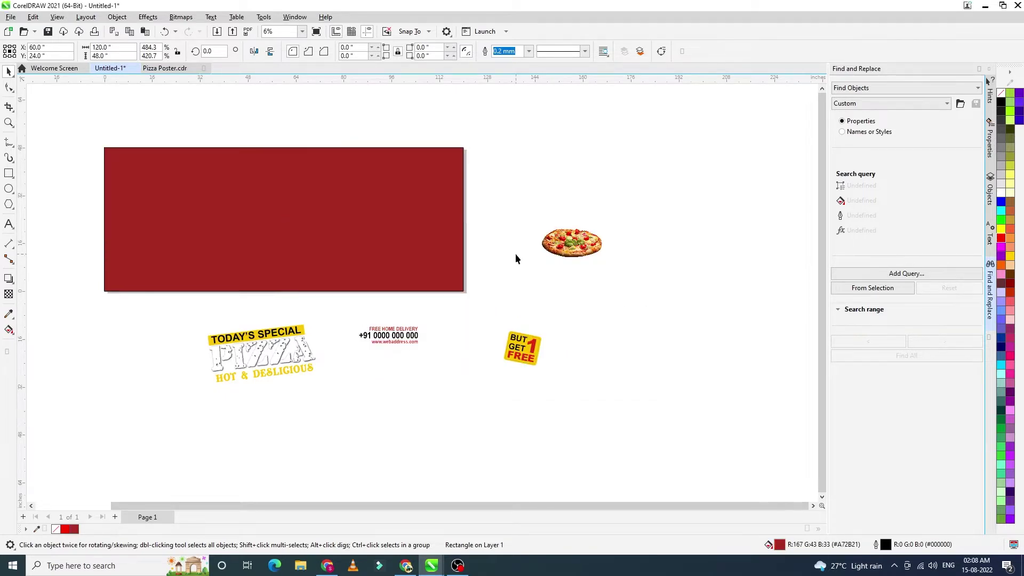
- Switch the banner rectangle's fill to the CMYK color model and set it to C 0, M 100, Y 100, K 30
{"action": "left_click", "coordinate": [317, 261]}
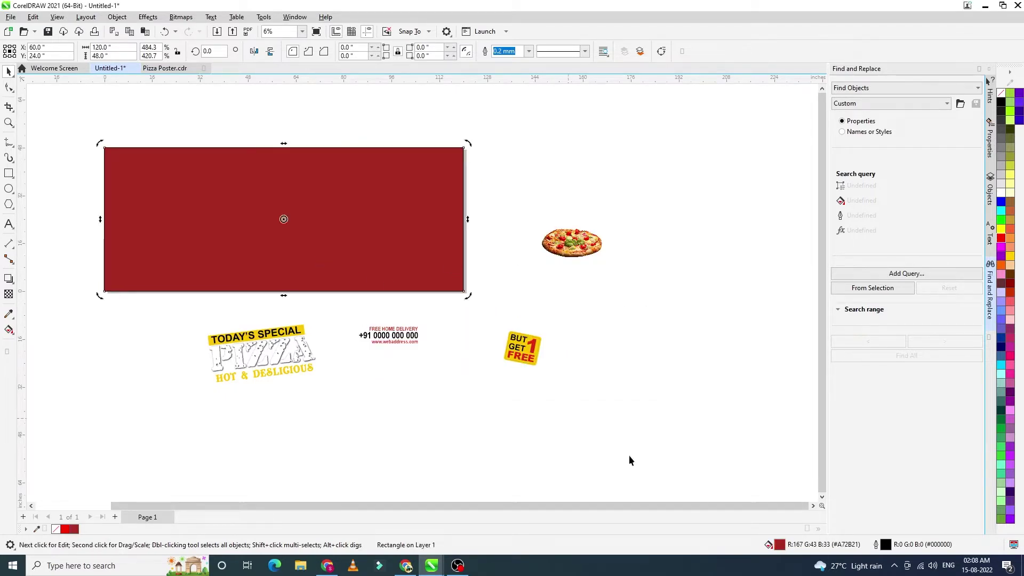
{"action": "double_click", "coordinate": [779, 546]}
{"action": "left_click", "coordinate": [577, 197]}
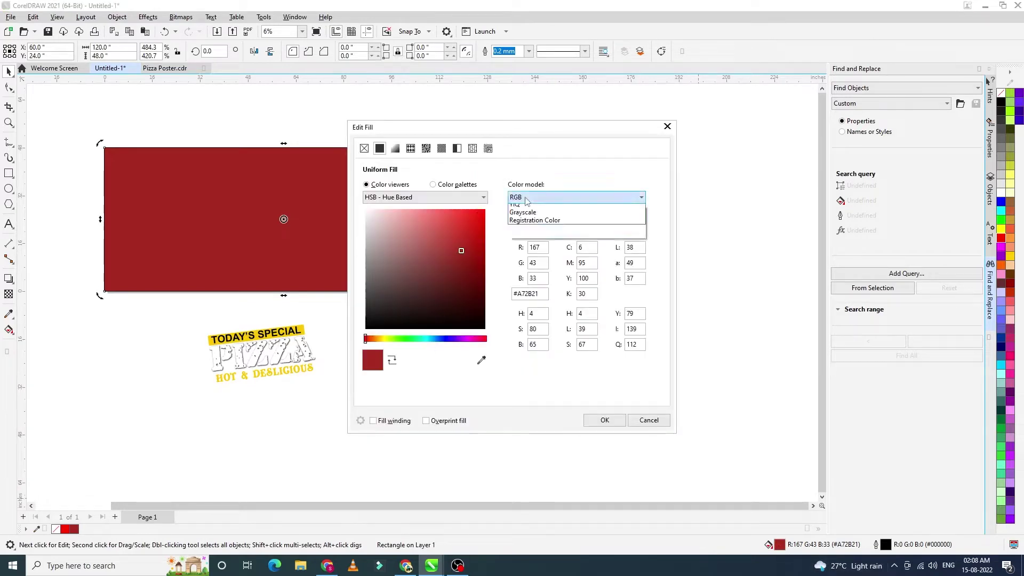
{"action": "left_click", "coordinate": [533, 207]}
{"action": "double_click", "coordinate": [587, 247]}
{"action": "type", "text": "0"}
{"action": "key", "text": "Tab"}
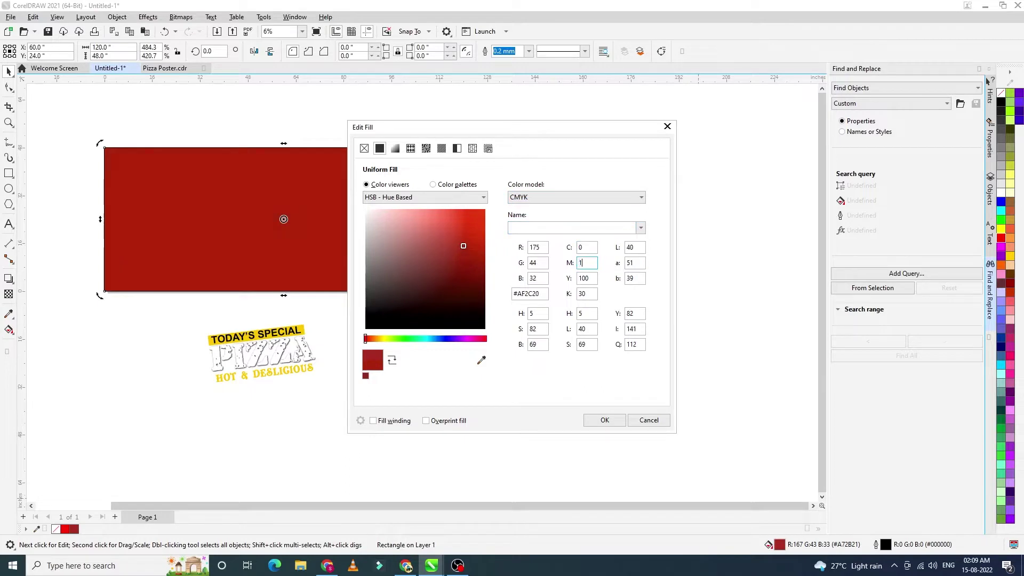
{"action": "key", "text": "Return"}
- Remove the outline from the dark red banner rectangle and deselect it
{"action": "left_click", "coordinate": [429, 242]}
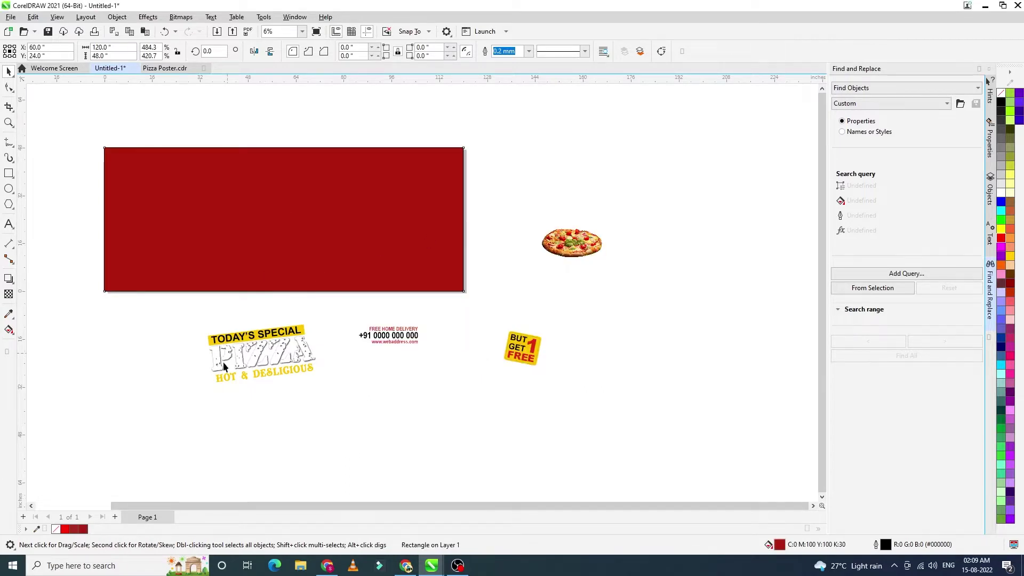
{"action": "right_click", "coordinate": [58, 532]}
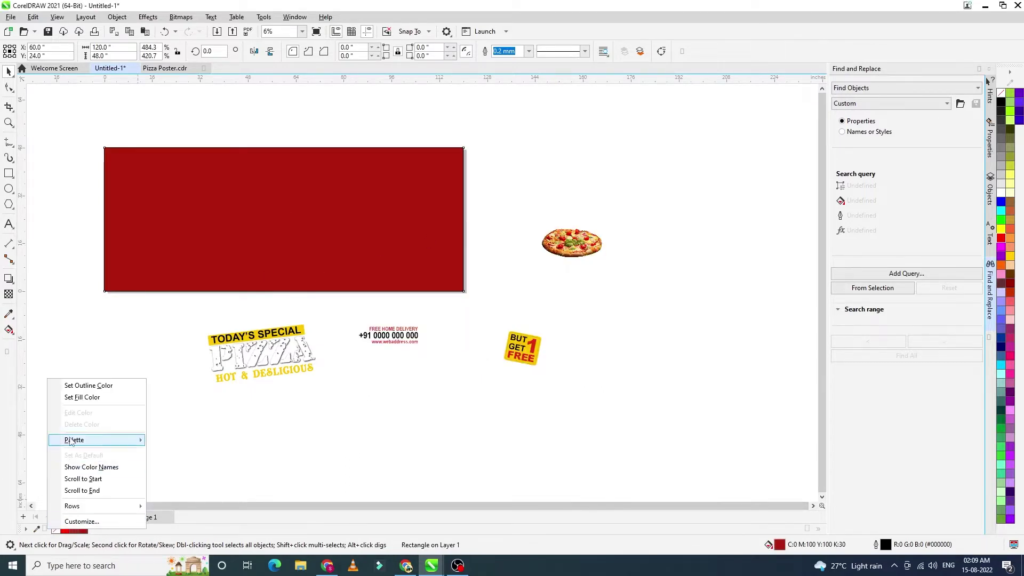
{"action": "left_click", "coordinate": [69, 385]}
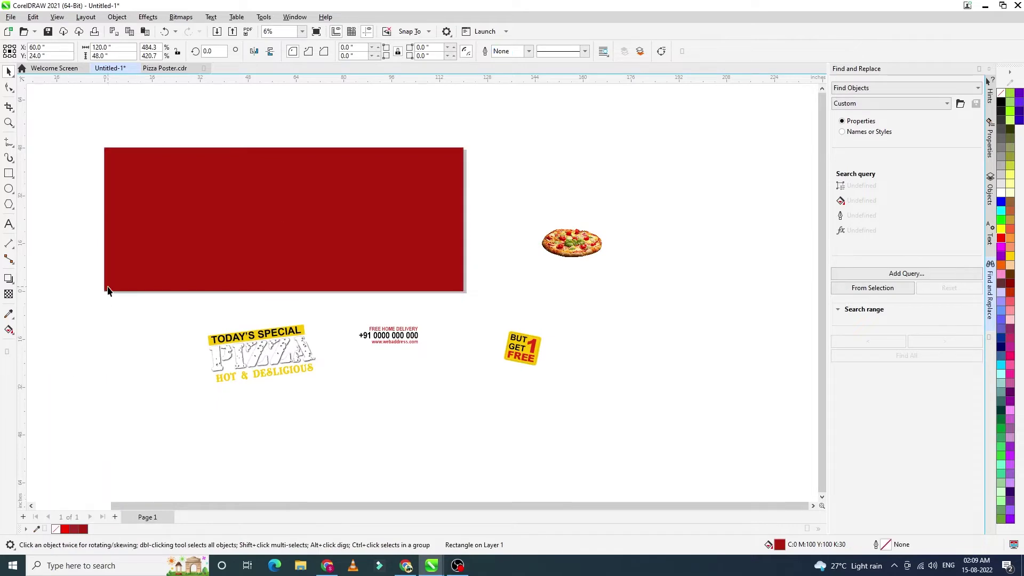
{"action": "left_click", "coordinate": [43, 276]}
- Draw a rectangle about 46.3 by 48 inches from the banner's lower-right corner to its top edge and convert it to curves
{"action": "left_click", "coordinate": [8, 173]}
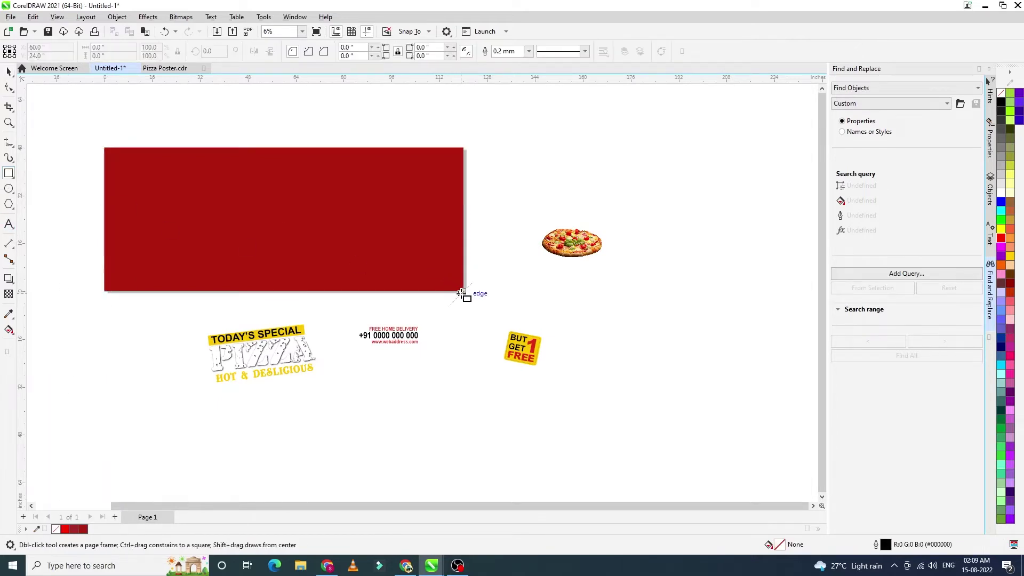
{"action": "left_click_drag", "start_coordinate": [463, 291], "coordinate": [325, 148]}
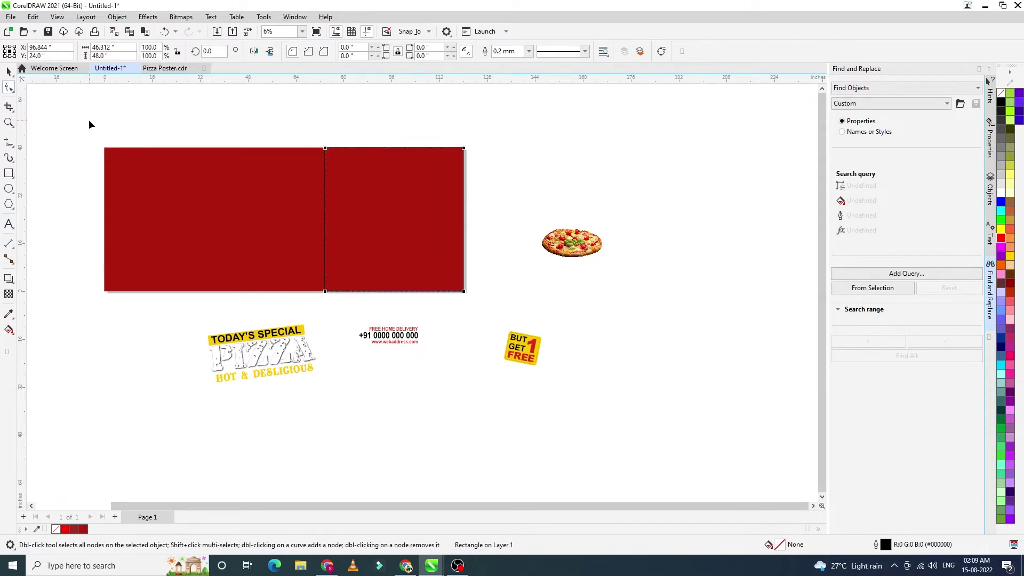
{"action": "key", "text": "ctrl+q"}
- Slant the new shape's left side by moving its lower-left node outward, and lower both nodes of its top edge
{"action": "left_click_drag", "start_coordinate": [326, 291], "coordinate": [182, 292]}
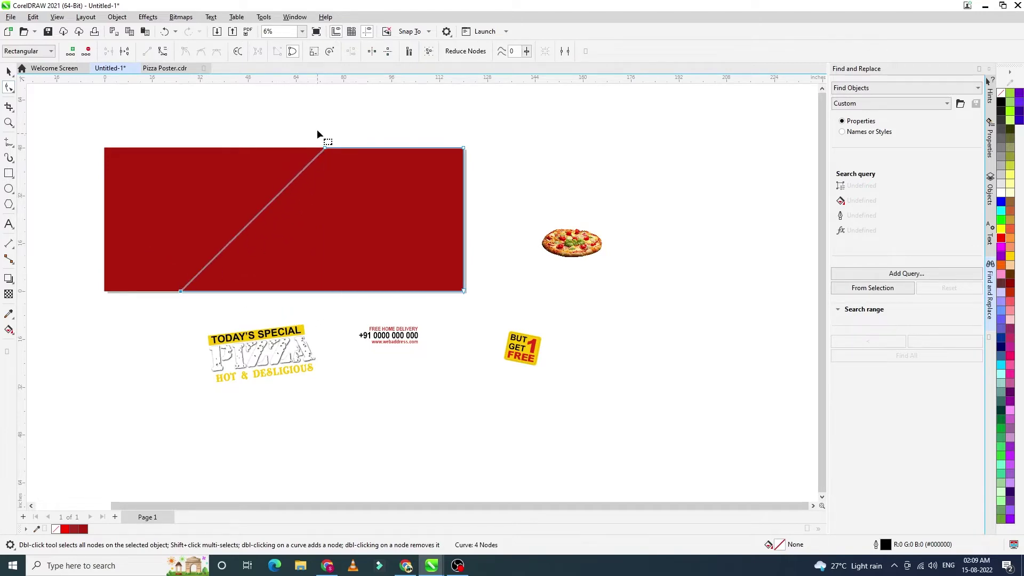
{"action": "left_click_drag", "start_coordinate": [478, 149], "coordinate": [479, 146]}
{"action": "left_click_drag", "start_coordinate": [363, 143], "coordinate": [488, 152]}
{"action": "key", "text": "Down"}
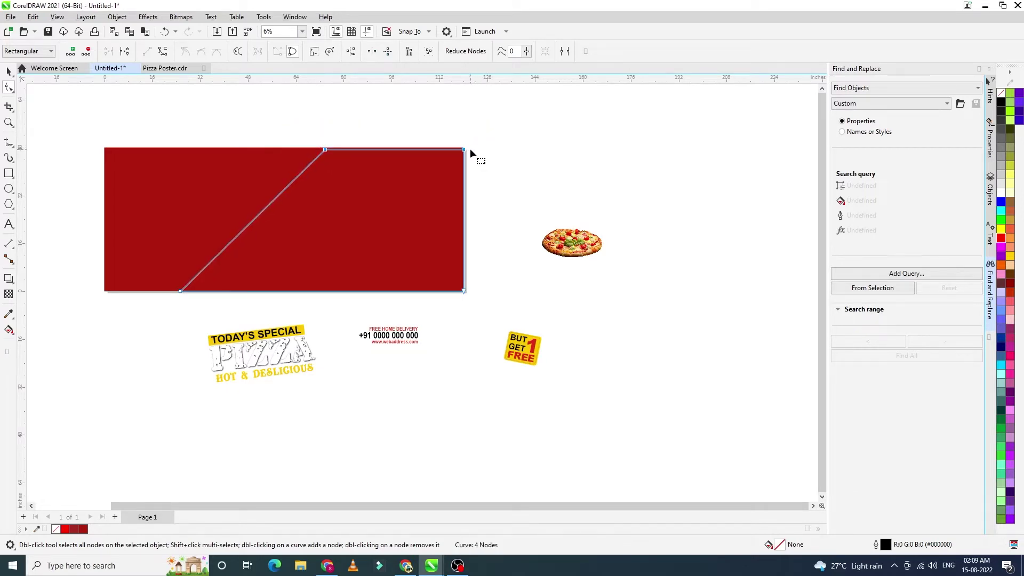
{"action": "left_click_drag", "start_coordinate": [462, 153], "coordinate": [458, 183]}
- Convert the shape's slanted side to a curve, bend it slightly upward and lower the node at its upper end
{"action": "left_click", "coordinate": [270, 223]}
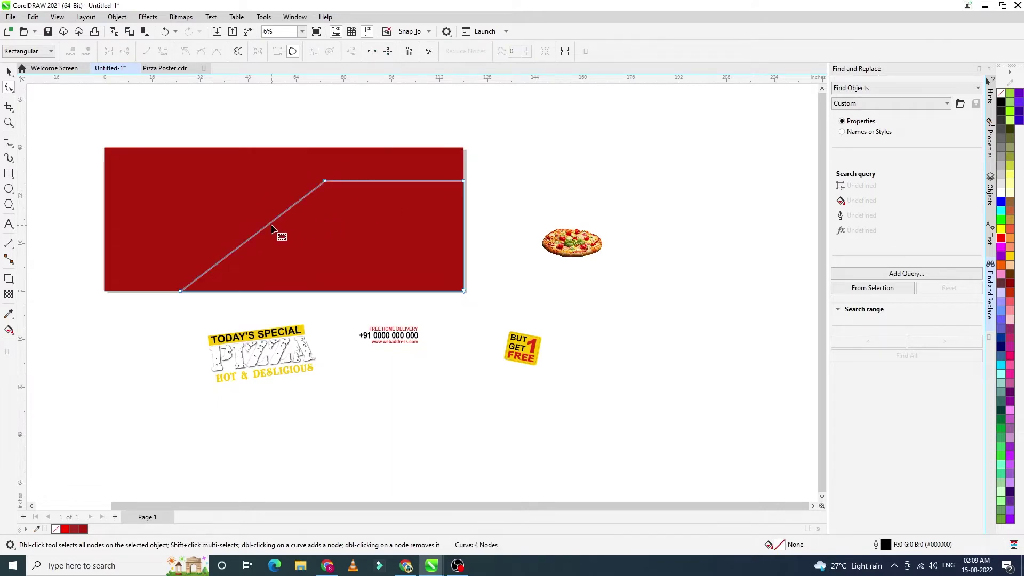
{"action": "left_click", "coordinate": [265, 226]}
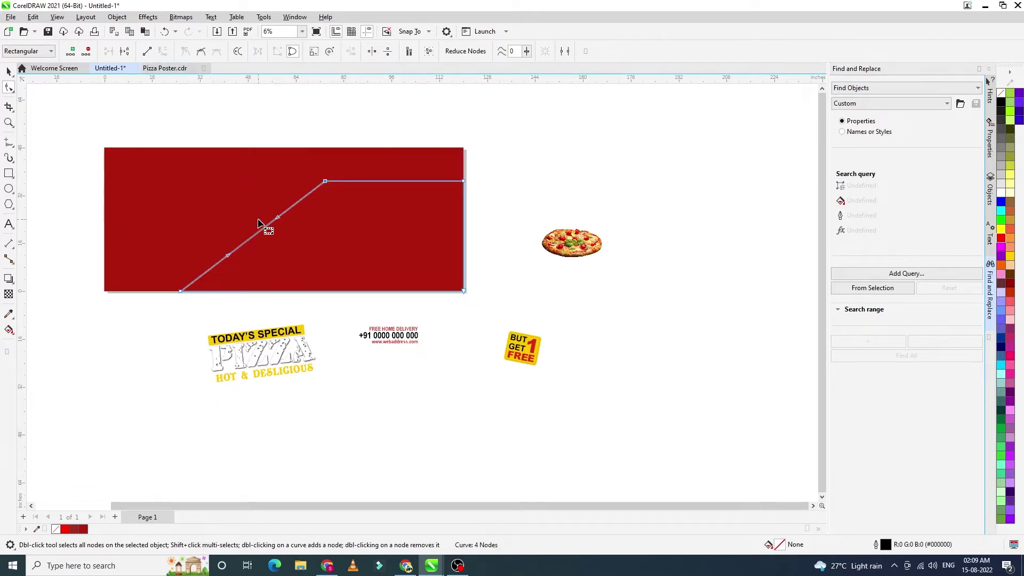
{"action": "mouse_move", "coordinate": [278, 219]}
{"action": "left_mouse_down"}
{"action": "mouse_move", "coordinate": [322, 257]}
{"action": "mouse_move", "coordinate": [238, 167]}
{"action": "mouse_move", "coordinate": [263, 216]}
{"action": "left_mouse_up"}
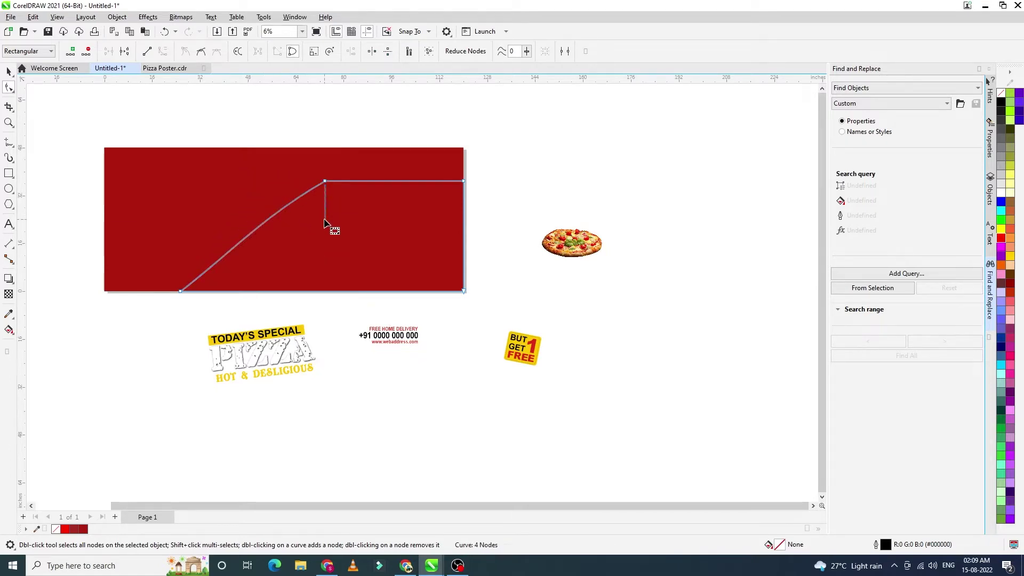
{"action": "left_click_drag", "start_coordinate": [326, 182], "coordinate": [319, 233]}
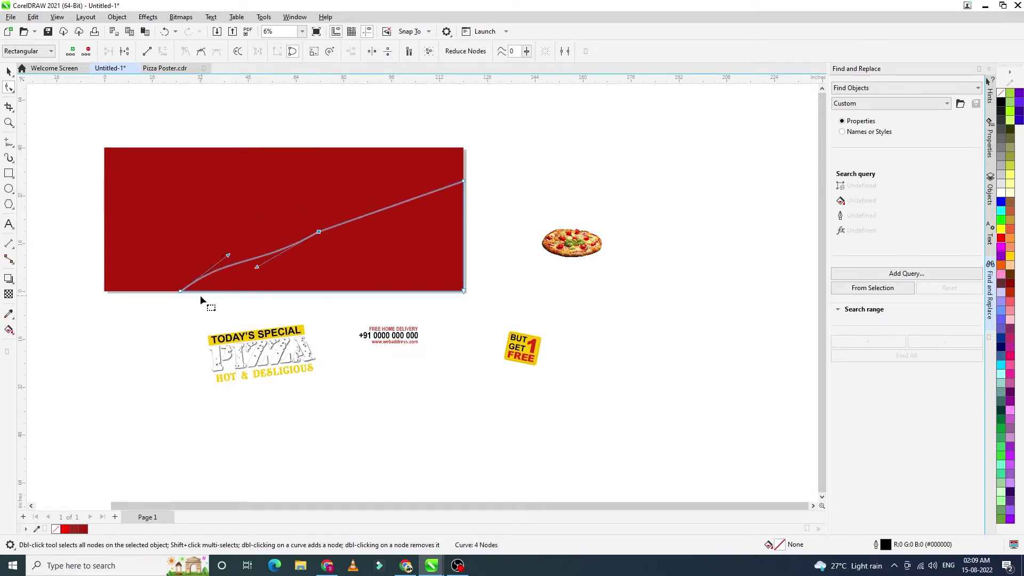
- Move the shape's lower-left node to the banner's bottom-left corner and delete the middle node of its upper edge
{"action": "left_click_drag", "start_coordinate": [182, 292], "coordinate": [105, 291]}
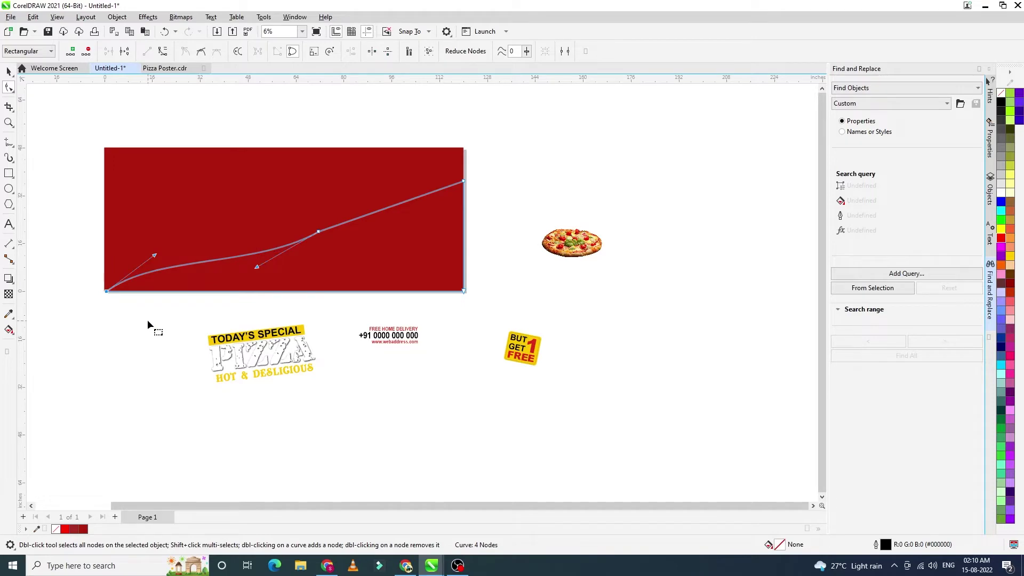
{"action": "scroll", "coordinate": [96, 296], "scroll_direction": "up", "scroll_amount": 2}
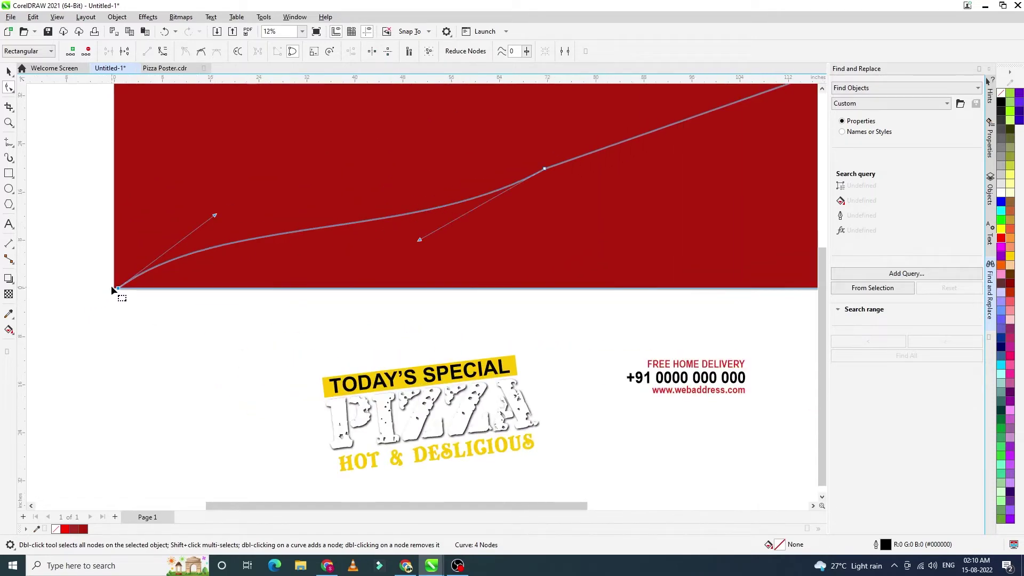
{"action": "left_click_drag", "start_coordinate": [117, 289], "coordinate": [114, 288]}
{"action": "scroll", "coordinate": [172, 344], "scroll_direction": "down", "scroll_amount": 2}
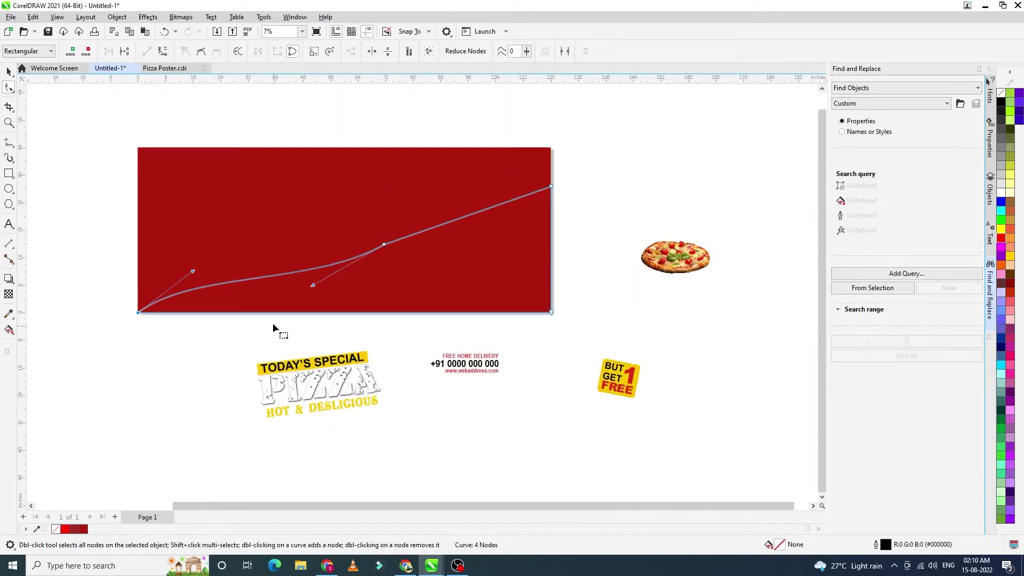
{"action": "left_click_drag", "start_coordinate": [390, 253], "coordinate": [362, 224]}
{"action": "key", "text": "Delete"}
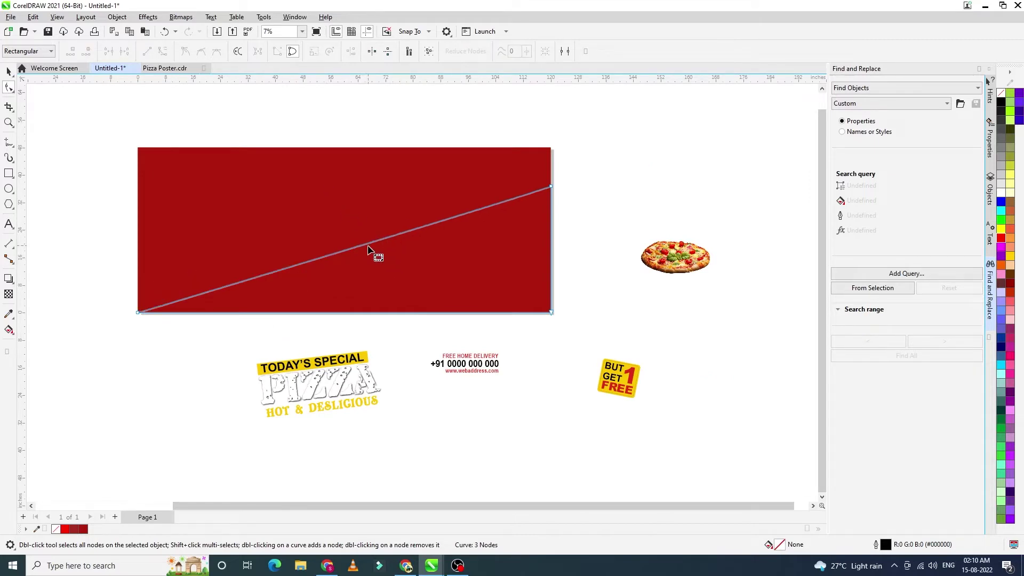
- Convert the diagonal edge to a curve, bend it into an S shape, and move its upper end to the banner's top-right corner
{"action": "left_click", "coordinate": [368, 244]}
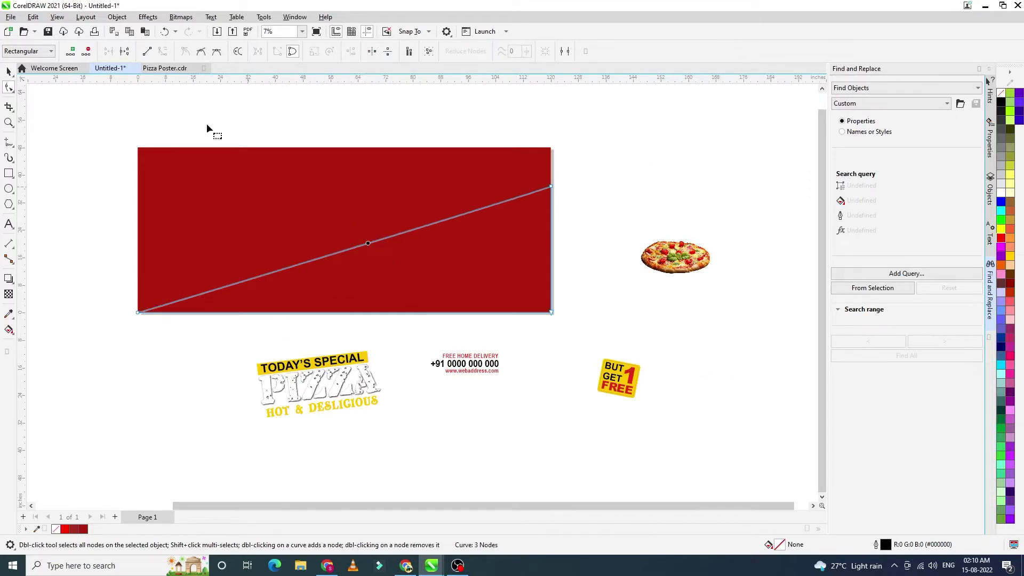
{"action": "left_click", "coordinate": [164, 53]}
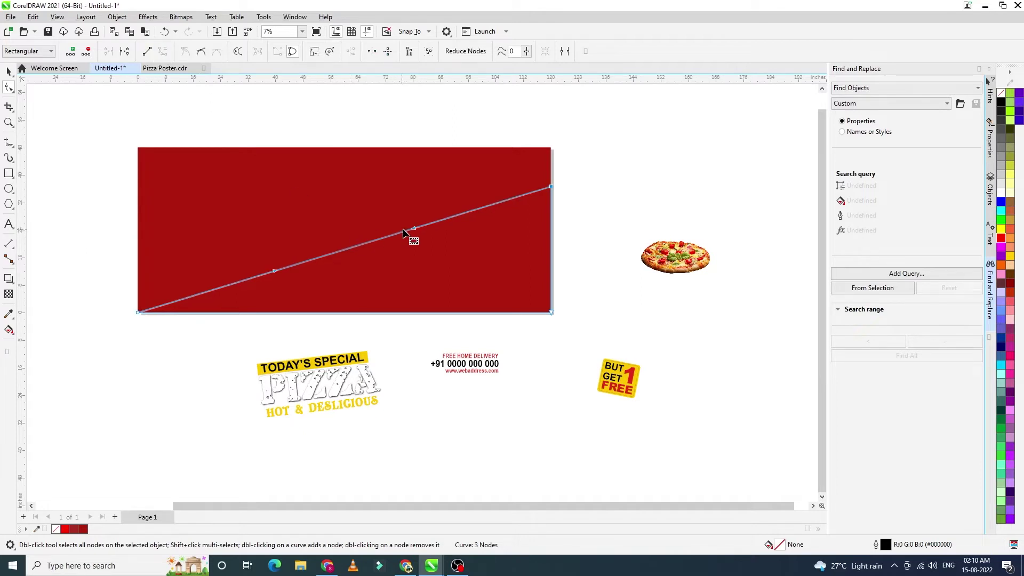
{"action": "left_click_drag", "start_coordinate": [418, 231], "coordinate": [429, 295]}
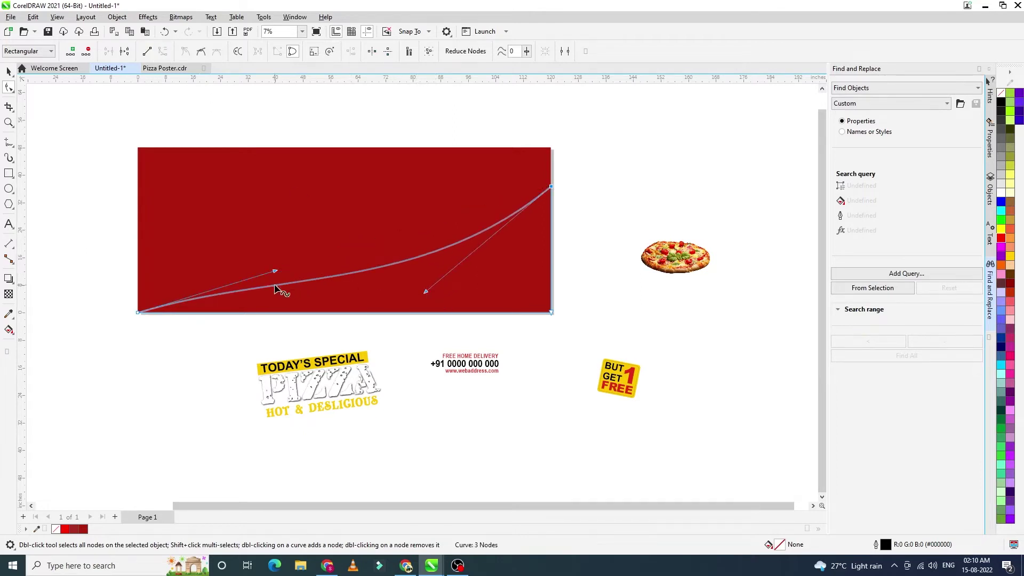
{"action": "left_click_drag", "start_coordinate": [275, 272], "coordinate": [250, 235]}
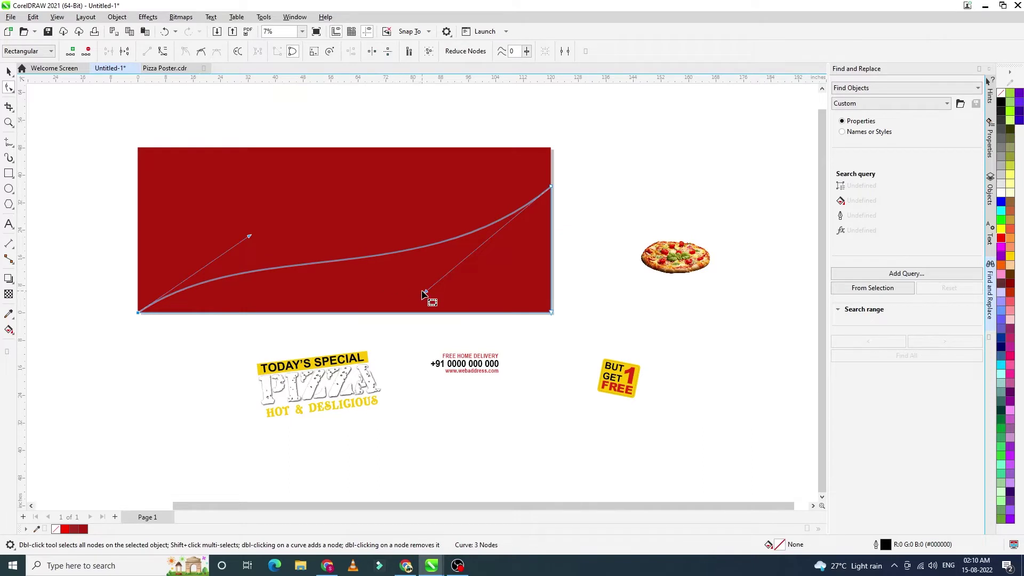
{"action": "left_click_drag", "start_coordinate": [551, 188], "coordinate": [553, 149]}
{"action": "left_click_drag", "start_coordinate": [426, 254], "coordinate": [430, 309]}
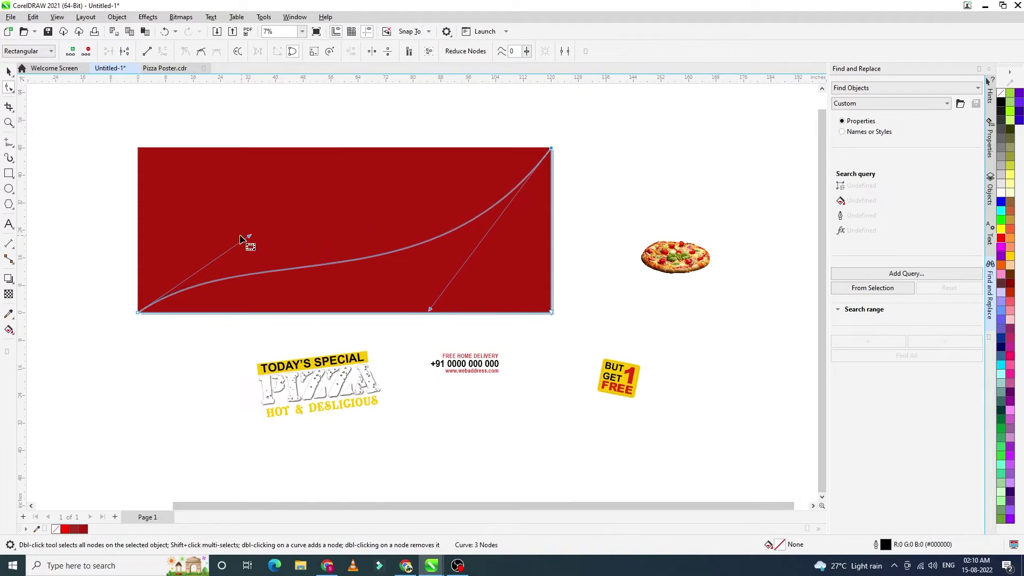
{"action": "left_click_drag", "start_coordinate": [249, 236], "coordinate": [247, 218]}
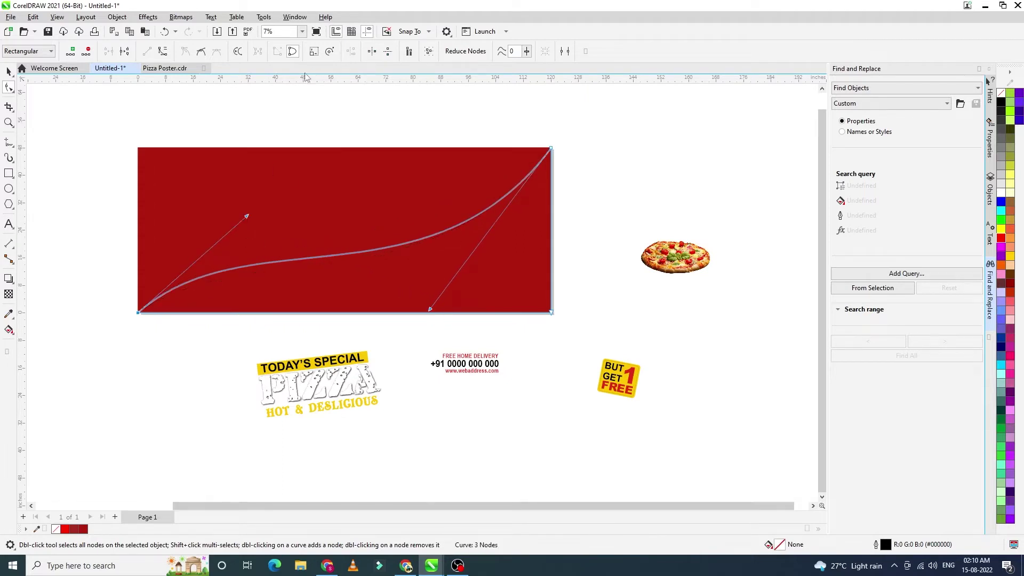
{"action": "left_click", "coordinate": [8, 71]}
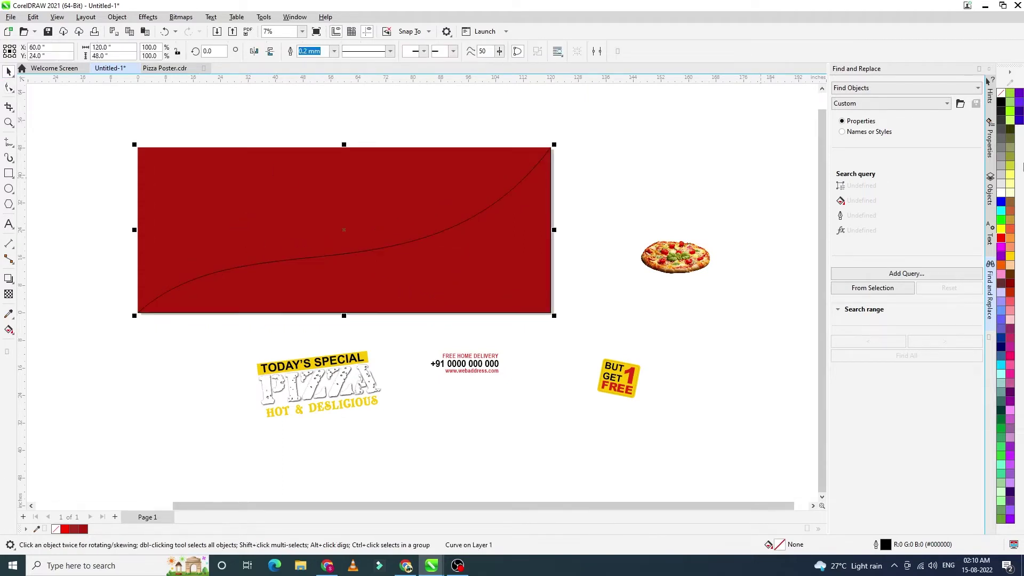
- Give the curved shape a uniform fill using the CMYK values 0, 20, 100, 0
{"action": "double_click", "coordinate": [779, 546]}
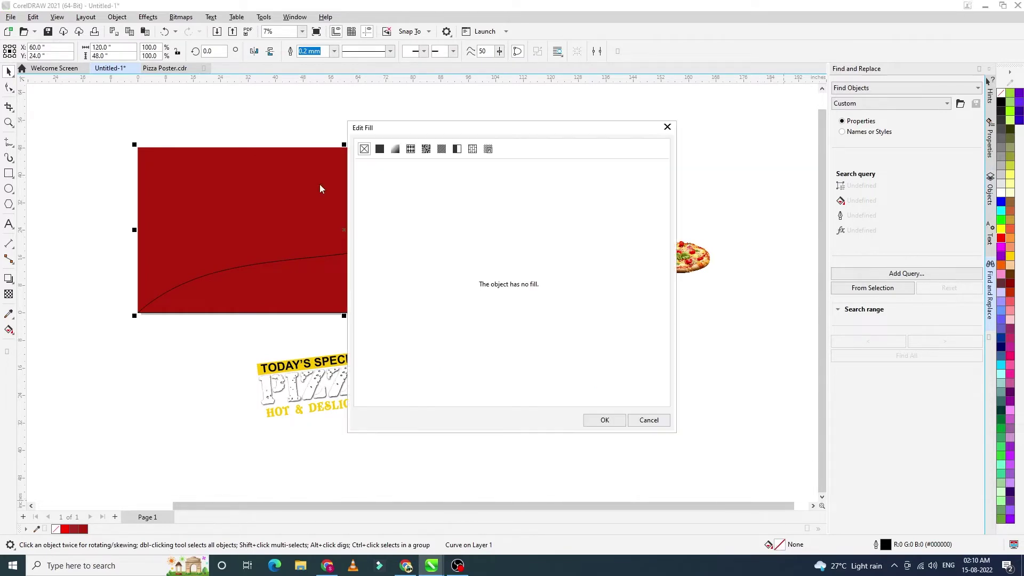
{"action": "left_click", "coordinate": [381, 150]}
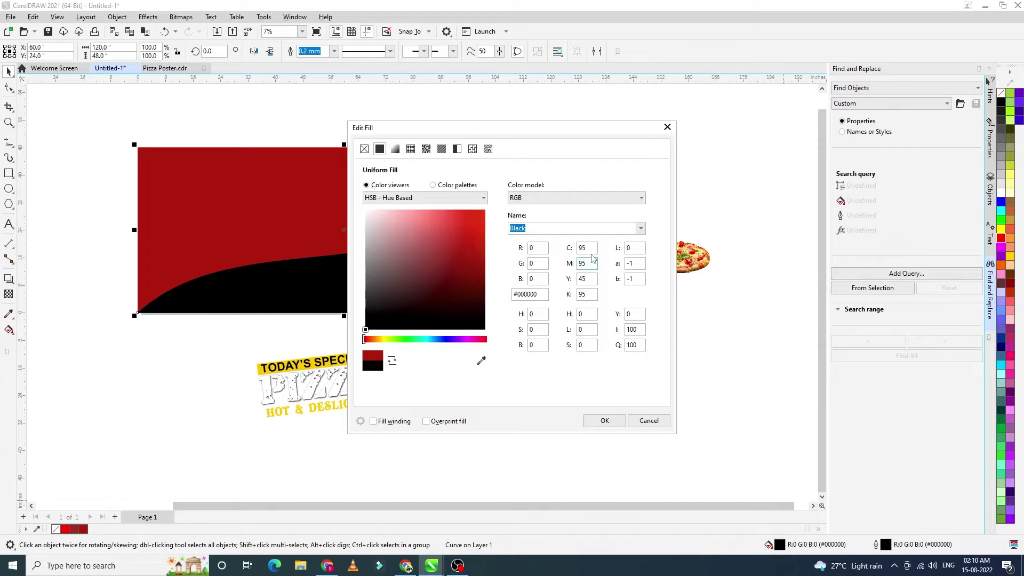
{"action": "left_click", "coordinate": [564, 198]}
{"action": "left_click", "coordinate": [559, 218]}
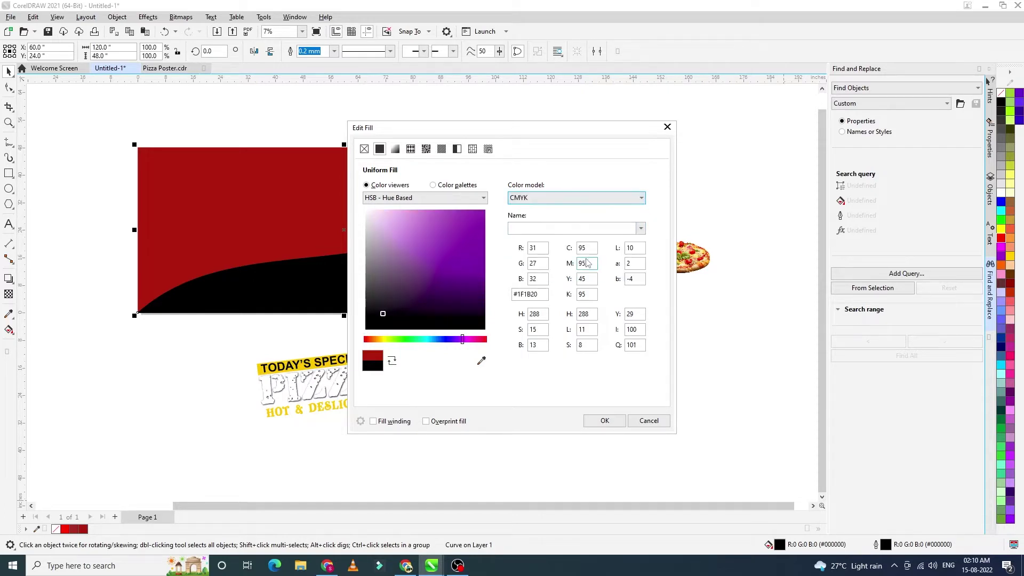
{"action": "type", "text": "0"}
{"action": "key", "text": "Tab"}
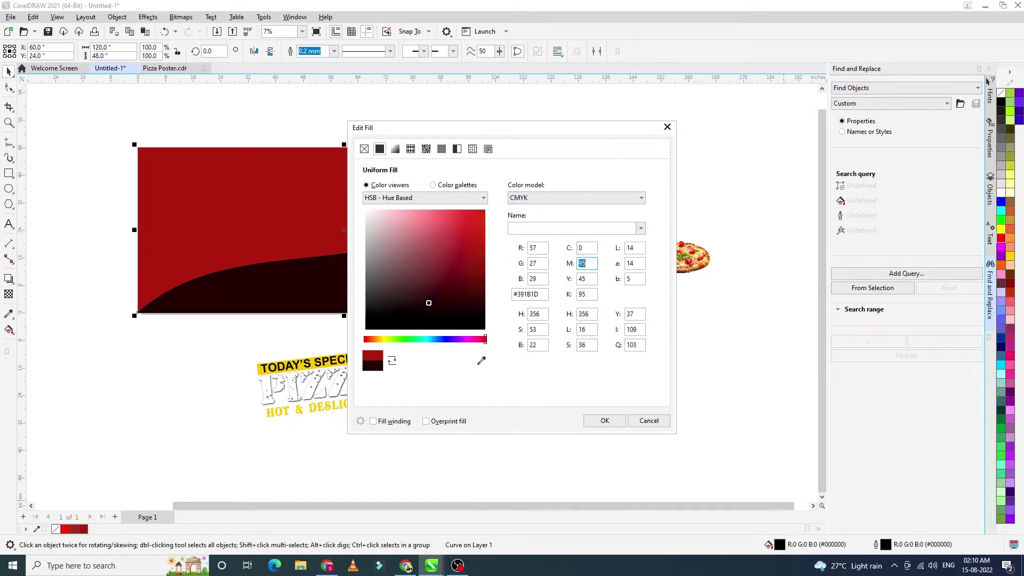
{"action": "type", "text": "20"}
{"action": "key", "text": "Tab"}
{"action": "type", "text": "1"}
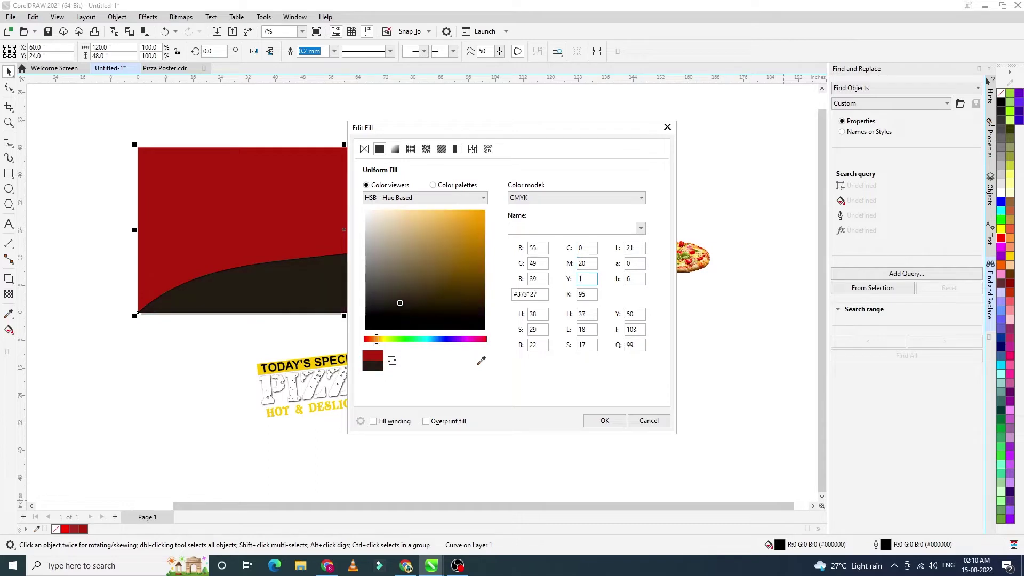
{"action": "key", "text": "Tab"}
{"action": "type", "text": "0"}
{"action": "key", "text": "Tab"}
{"action": "key", "text": "Return"}
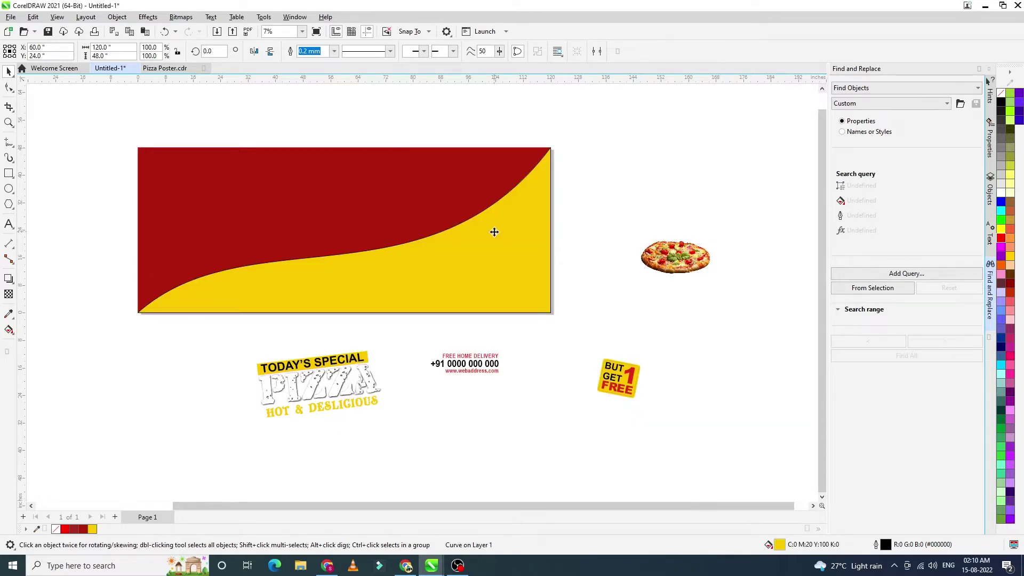
- Remove the black outlines from the banner's yellow curved shape and dark red background
{"action": "left_click", "coordinate": [483, 258]}
{"action": "right_click", "coordinate": [56, 530]}
{"action": "left_click", "coordinate": [85, 388]}
{"action": "left_click", "coordinate": [101, 366]}
- Move the pizza image onto the banner's right half and enlarge it to about 51.6 by 25.8 inches
{"action": "left_click_drag", "start_coordinate": [689, 264], "coordinate": [444, 225]}
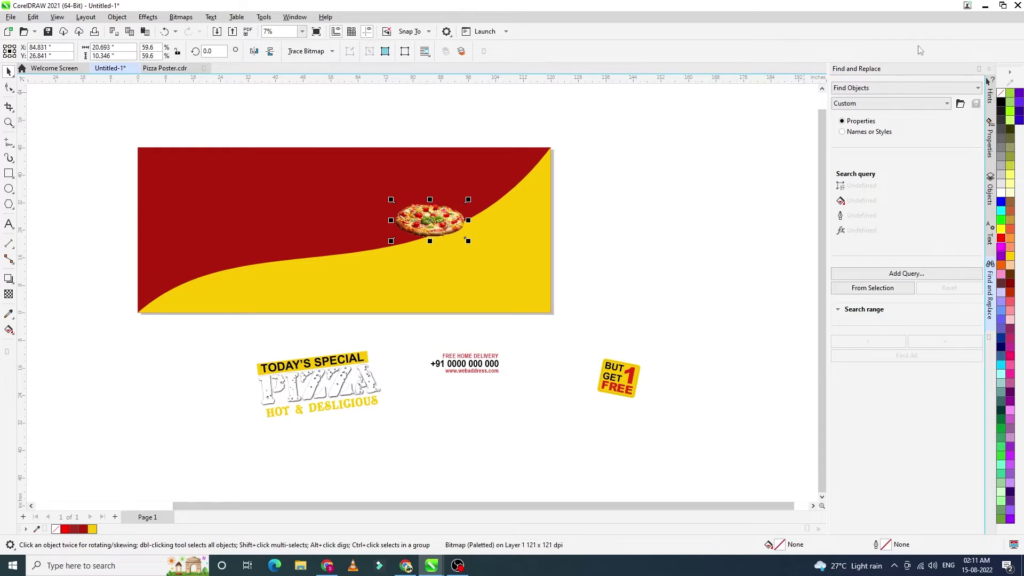
{"action": "left_click_drag", "start_coordinate": [468, 242], "coordinate": [543, 278]}
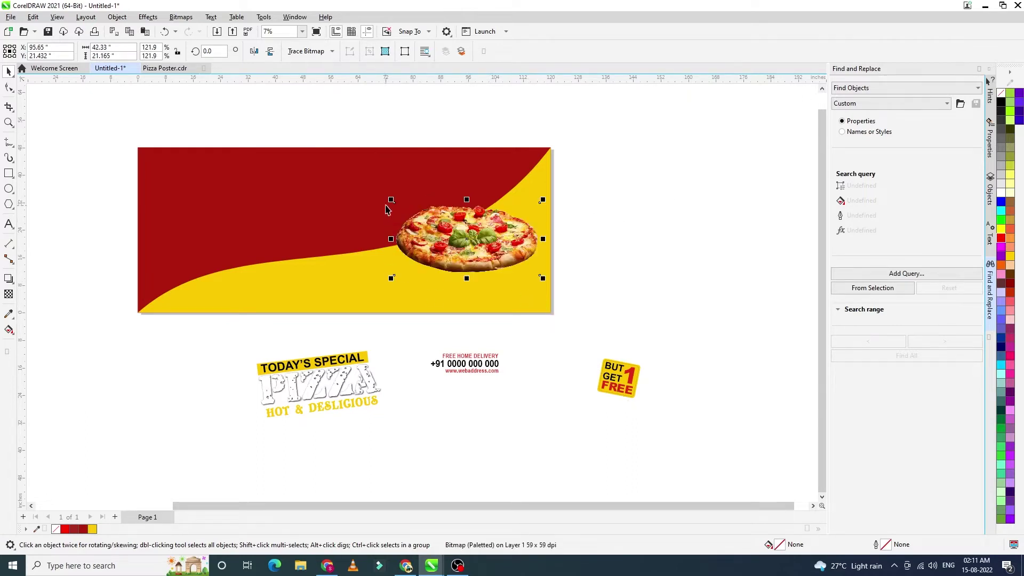
{"action": "left_click_drag", "start_coordinate": [392, 201], "coordinate": [359, 185]}
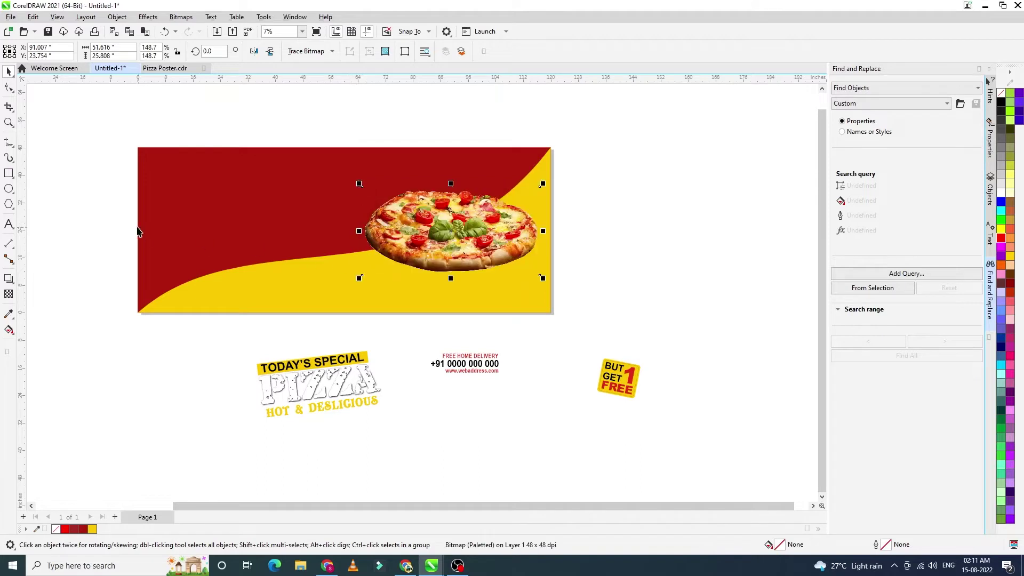
- Add a perspective drop shadow beneath the pizza, cast slightly downward, and set its feathering to 50
{"action": "left_click", "coordinate": [9, 278]}
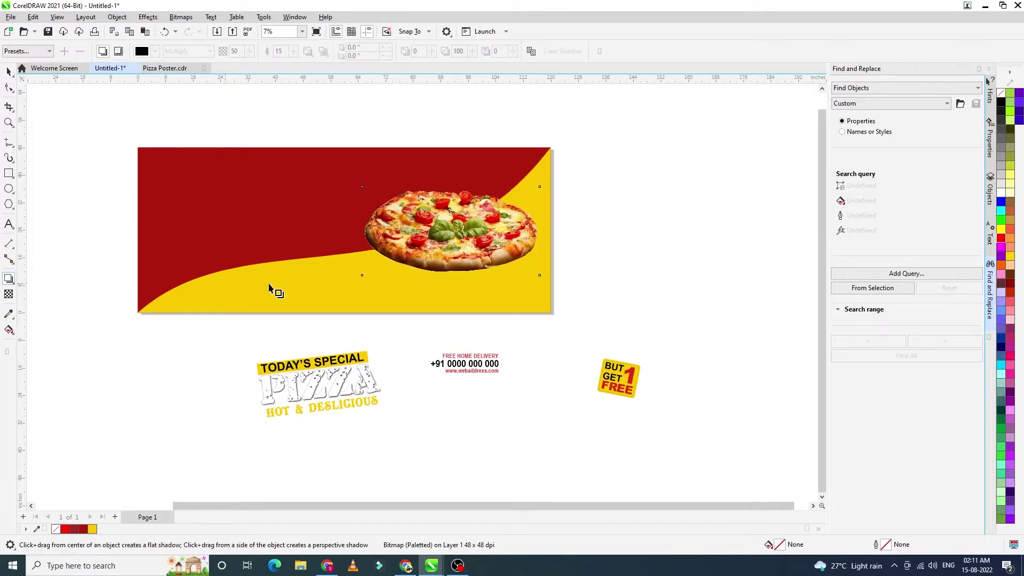
{"action": "mouse_move", "coordinate": [458, 275]}
{"action": "left_mouse_down"}
{"action": "mouse_move", "coordinate": [464, 286]}
{"action": "mouse_move", "coordinate": [448, 291]}
{"action": "left_mouse_up"}
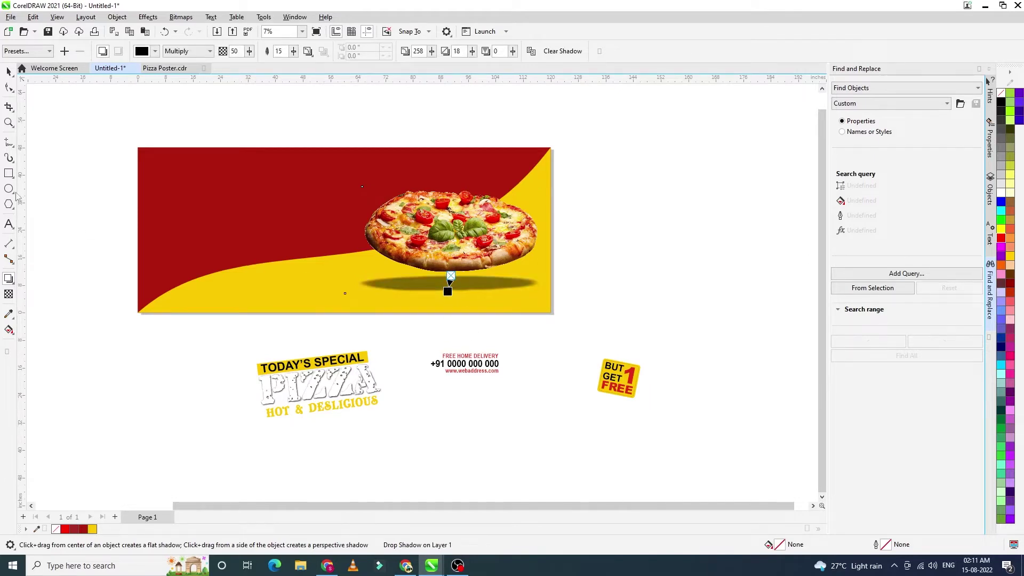
{"action": "double_click", "coordinate": [279, 51]}
{"action": "type", "text": "30"}
{"action": "key", "text": "Return"}
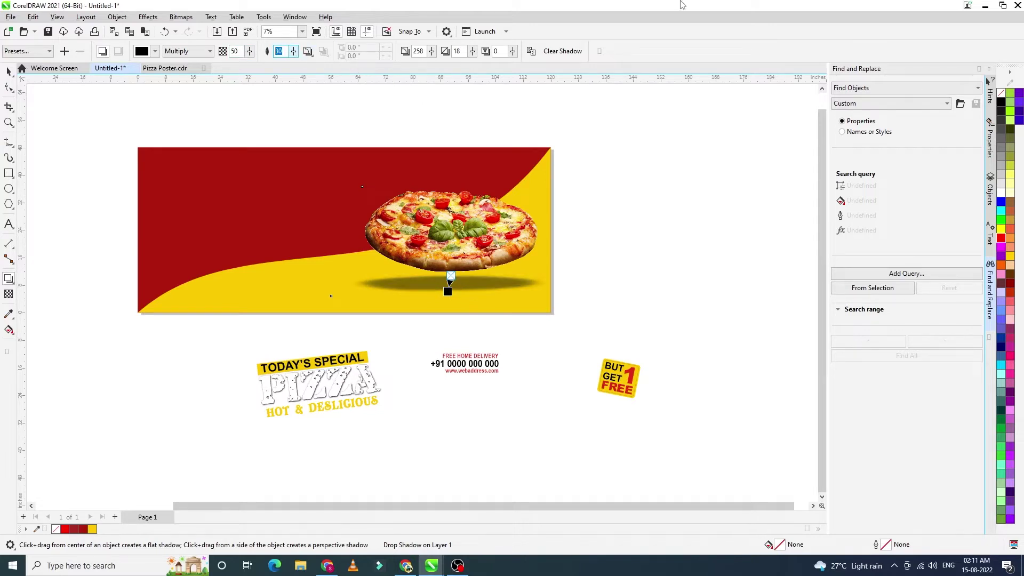
{"action": "key", "text": "Return"}
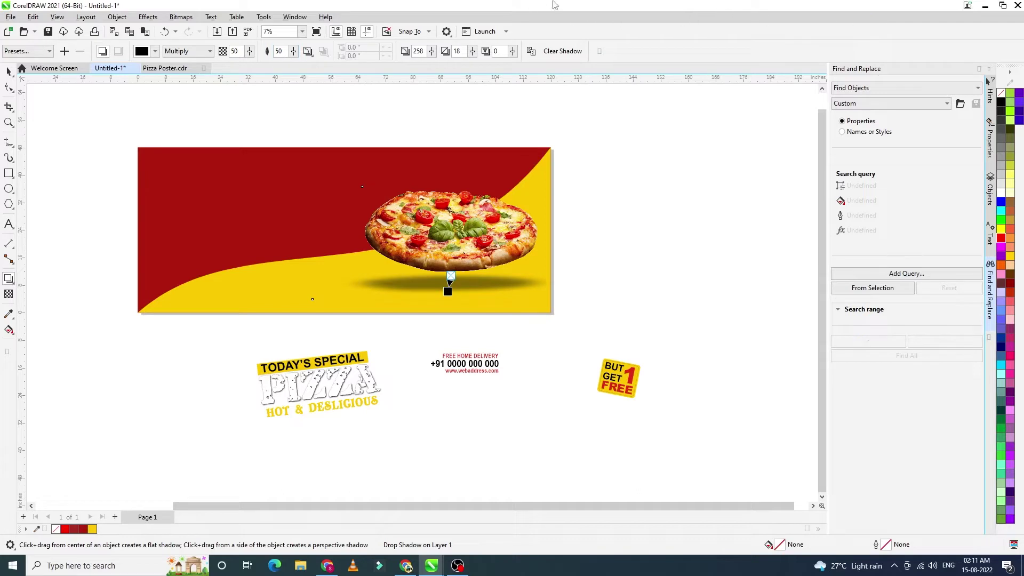
{"action": "left_click", "coordinate": [9, 71]}
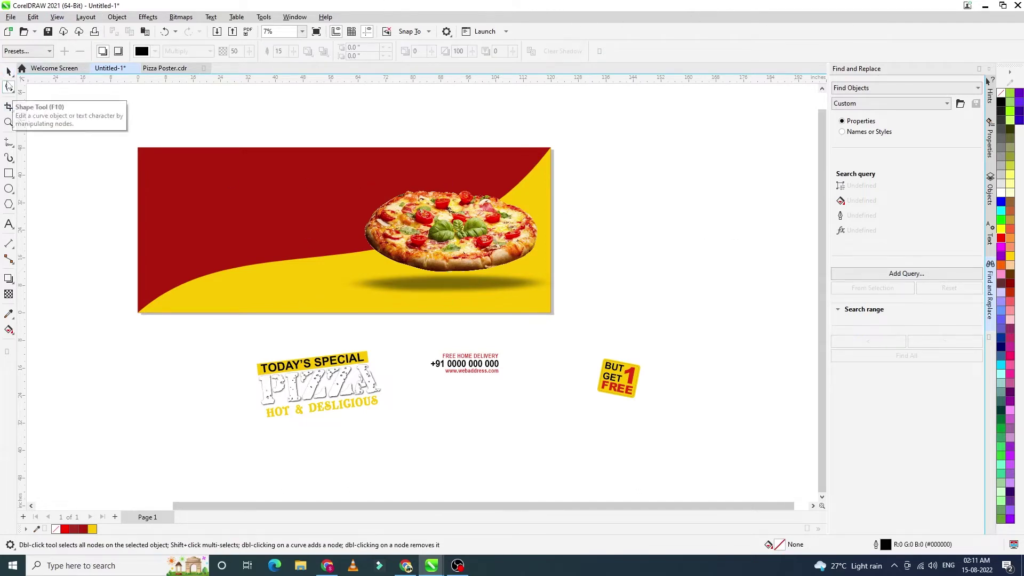
{"action": "left_click", "coordinate": [558, 368]}
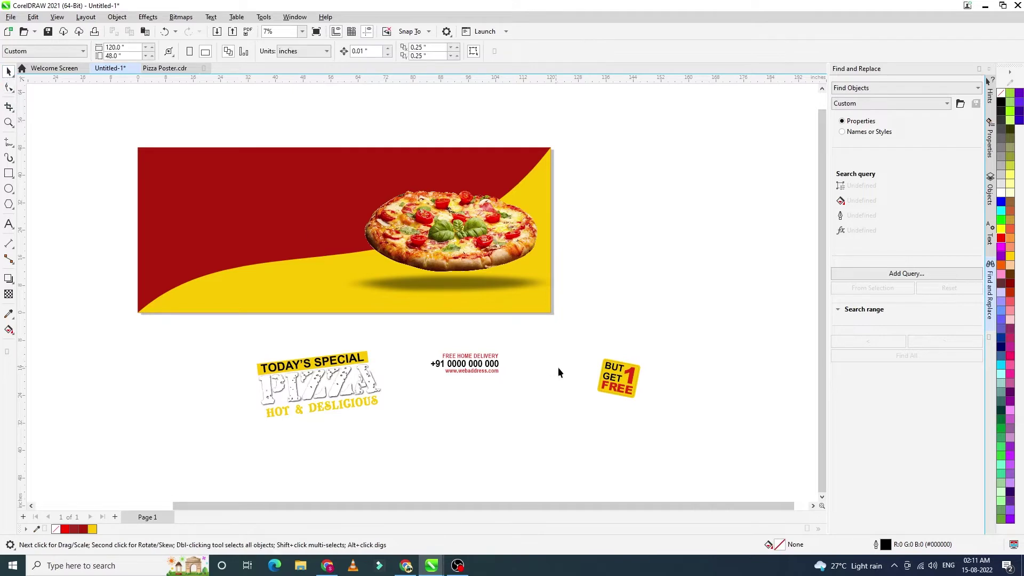
{"action": "left_click", "coordinate": [317, 384]}
{"action": "left_click_drag", "start_coordinate": [318, 385], "coordinate": [208, 182]}
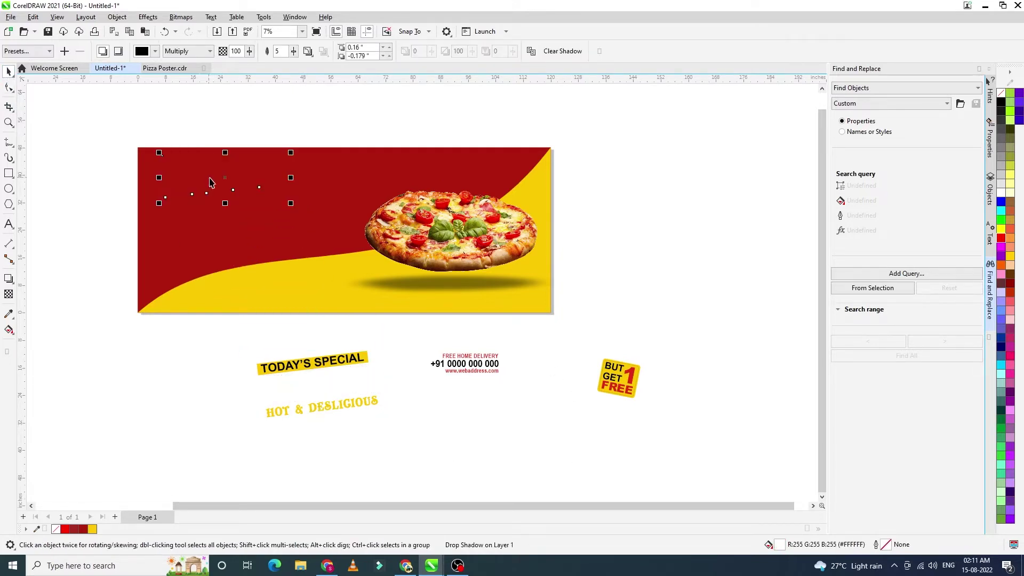
{"action": "key", "text": "ctrl+z"}
- Group the pizza title artwork, move it to the banner's upper left and enlarge it to about 52.8 by 27.8 inches
{"action": "left_click_drag", "start_coordinate": [192, 335], "coordinate": [437, 467]}
{"action": "key", "text": "ctrl+g"}
{"action": "left_click_drag", "start_coordinate": [352, 405], "coordinate": [239, 197]}
{"action": "left_click_drag", "start_coordinate": [281, 223], "coordinate": [342, 255]}
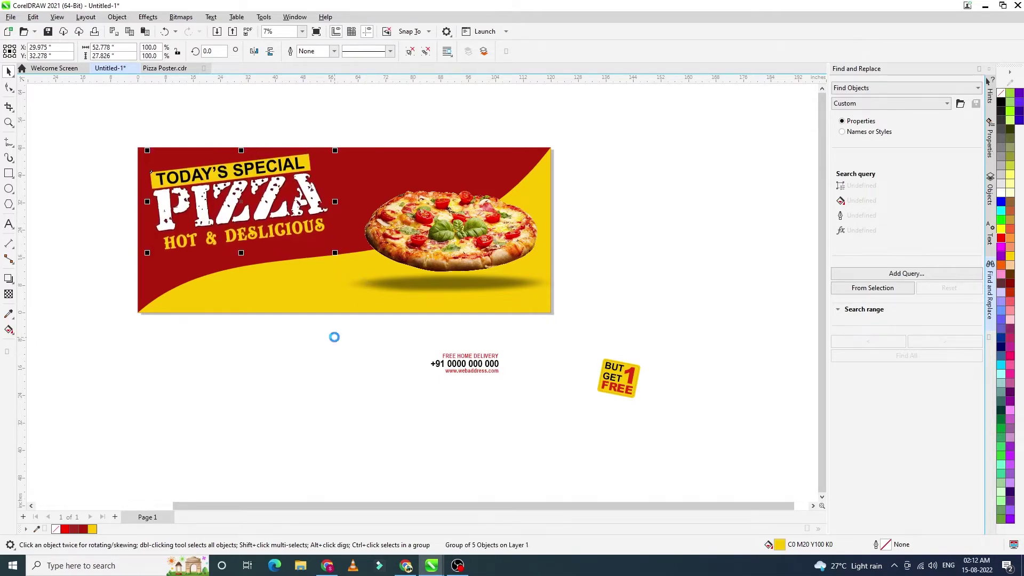
- Duplicate the yellow curved shape almost in place and set the copy's magenta to 0 for a CMYK 0, 0, 100, 0 fill
{"action": "left_click", "coordinate": [305, 324]}
{"action": "left_click", "coordinate": [284, 305]}
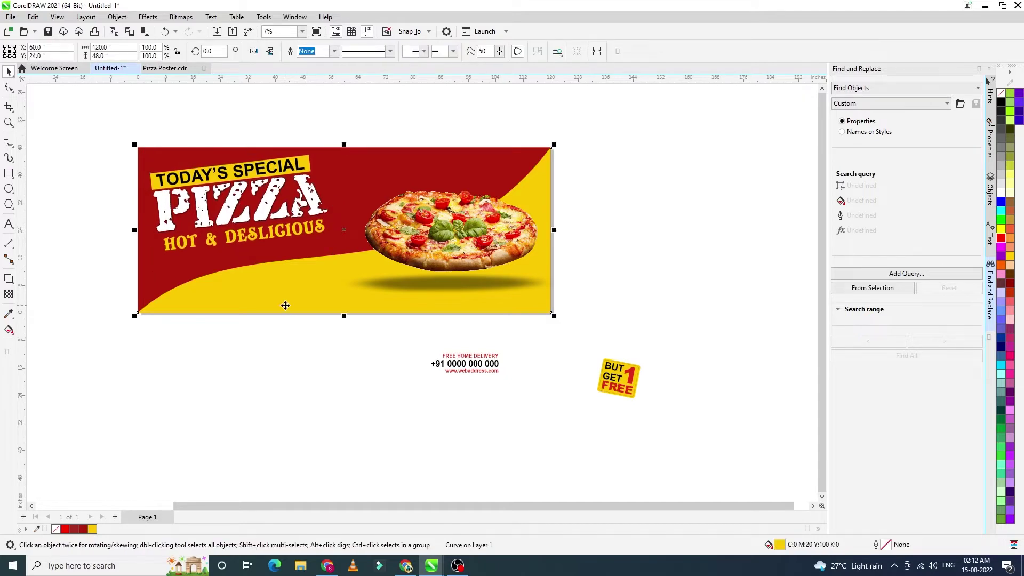
{"action": "left_click_drag", "start_coordinate": [284, 305], "coordinate": [317, 383]}
{"action": "key", "text": "ctrl+z"}
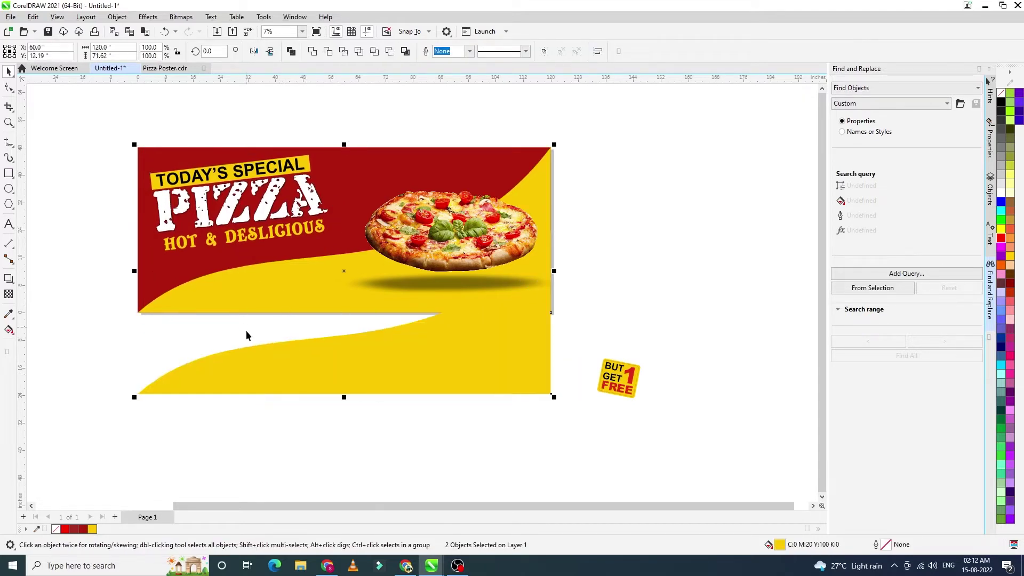
{"action": "double_click", "coordinate": [779, 547]}
{"action": "double_click", "coordinate": [583, 262]}
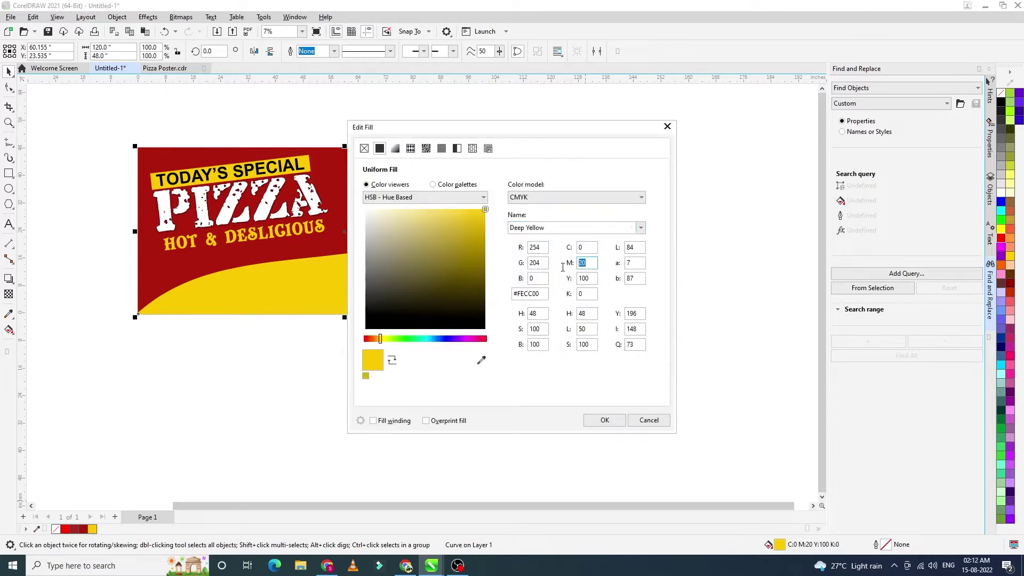
{"action": "type", "text": "0"}
{"action": "key", "text": "Return"}
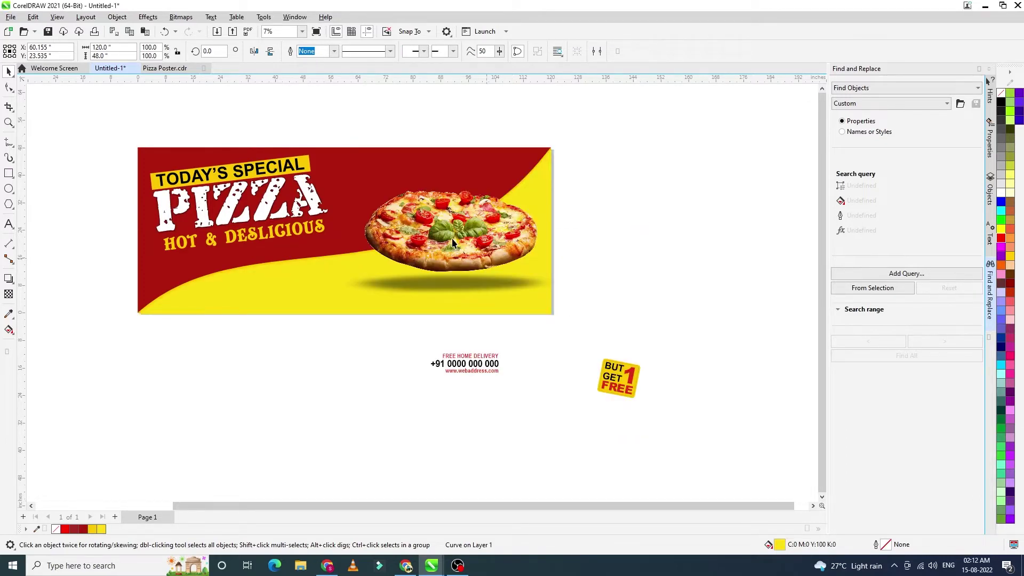
- Center the bright yellow copy on the banner both horizontally and vertically
{"action": "left_click", "coordinate": [12, 87]}
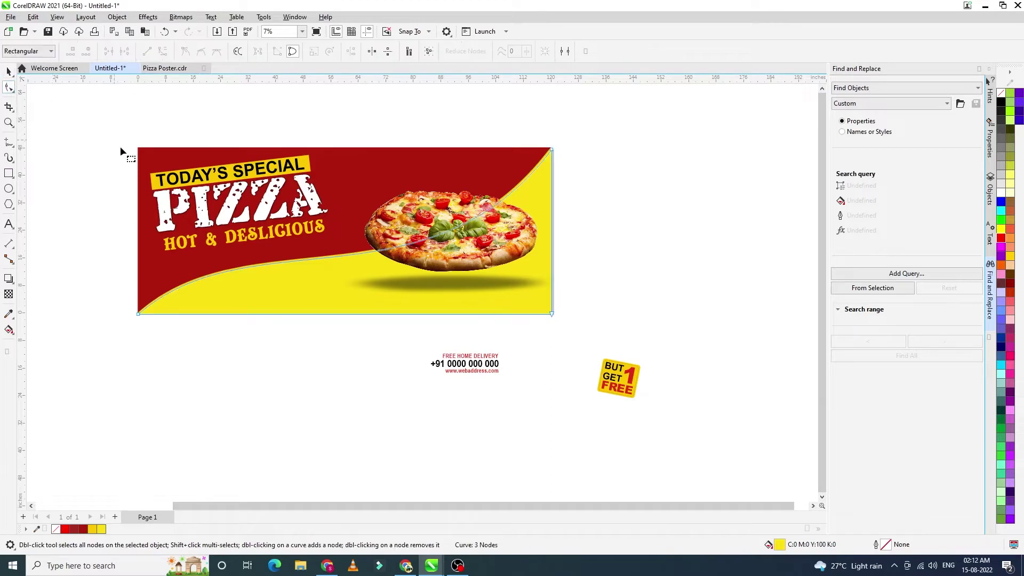
{"action": "left_click", "coordinate": [8, 72]}
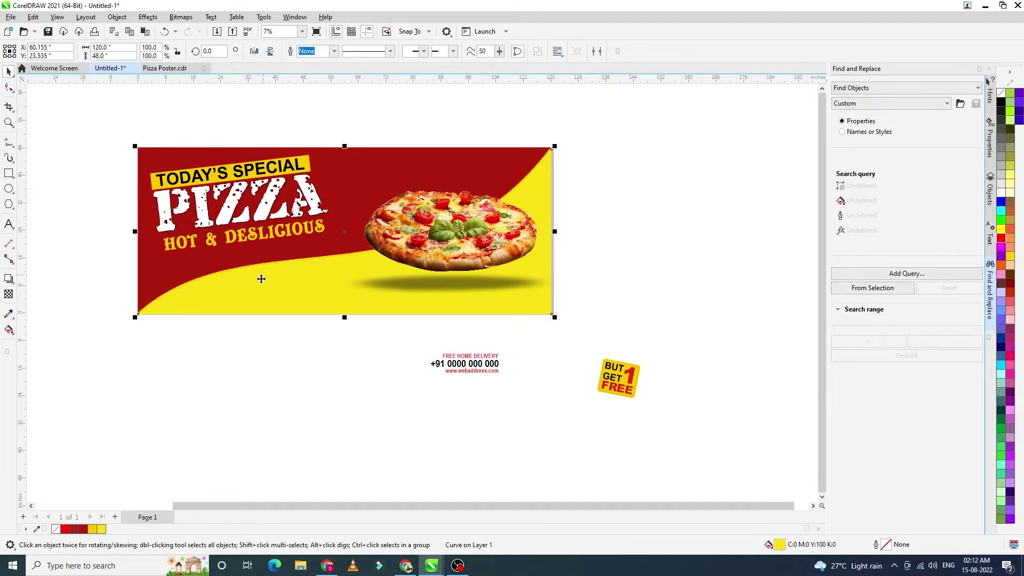
{"action": "left_click_drag", "start_coordinate": [235, 285], "coordinate": [262, 351]}
{"action": "left_click", "coordinate": [224, 291], "text": "shift"}
{"action": "key", "text": "c"}
{"action": "key", "text": "e"}
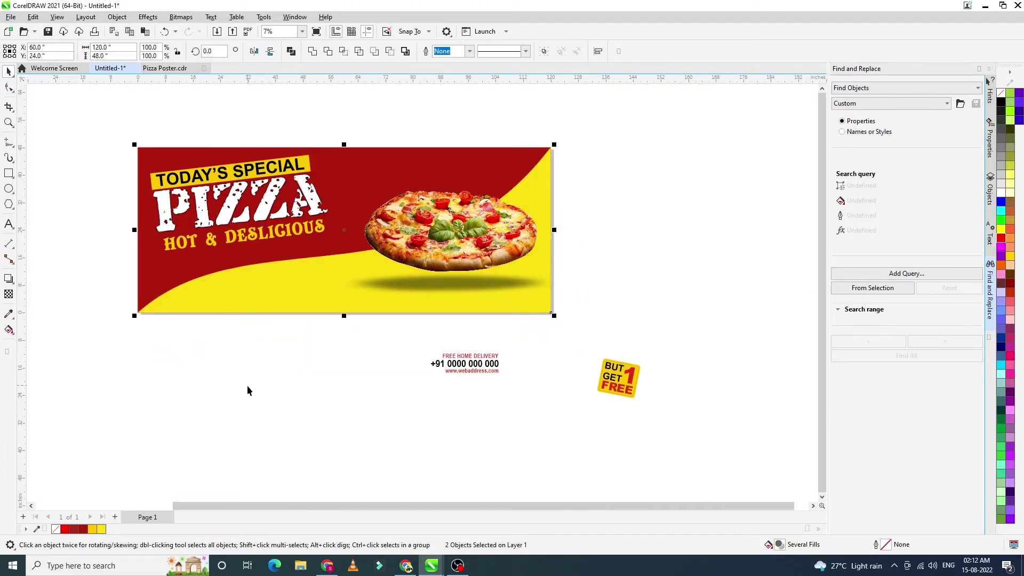
- Place the bright yellow copy behind the deep yellow shape and bow its curve upward to form a thin bright band along the edge
{"action": "left_click", "coordinate": [211, 283]}
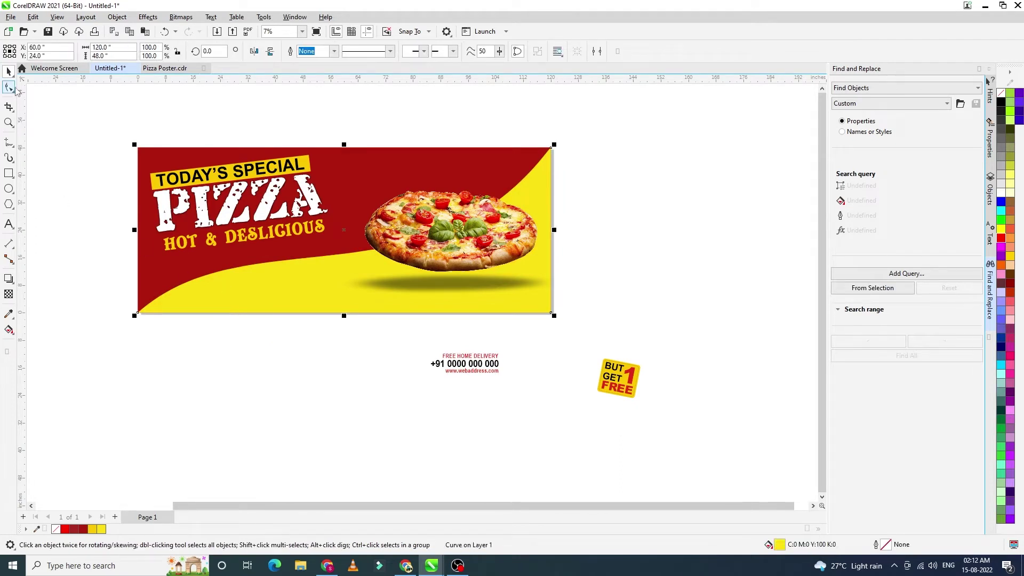
{"action": "left_click", "coordinate": [10, 87]}
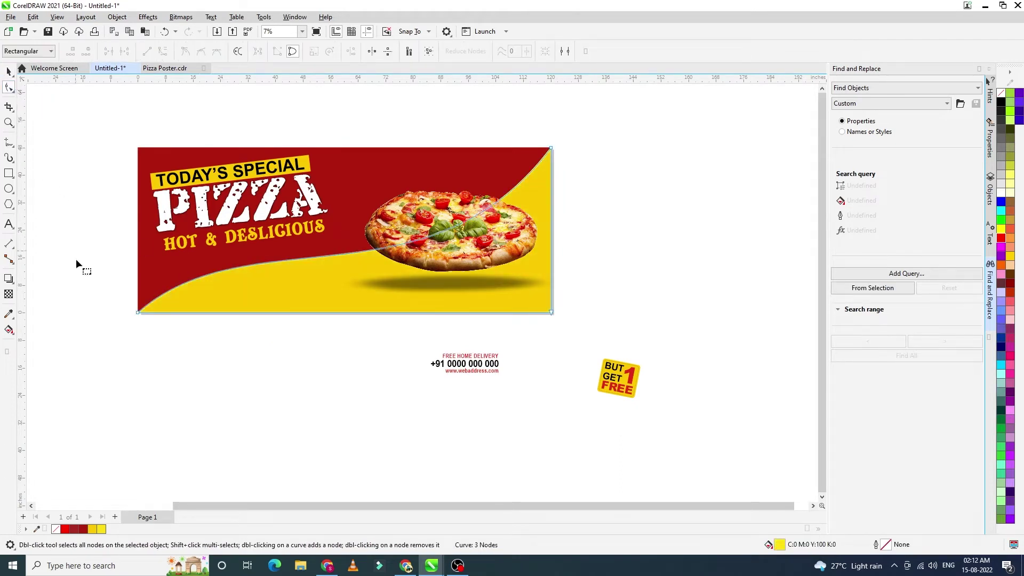
{"action": "left_click_drag", "start_coordinate": [157, 332], "coordinate": [156, 331]}
{"action": "scroll", "coordinate": [146, 318], "scroll_direction": "up", "scroll_amount": 3}
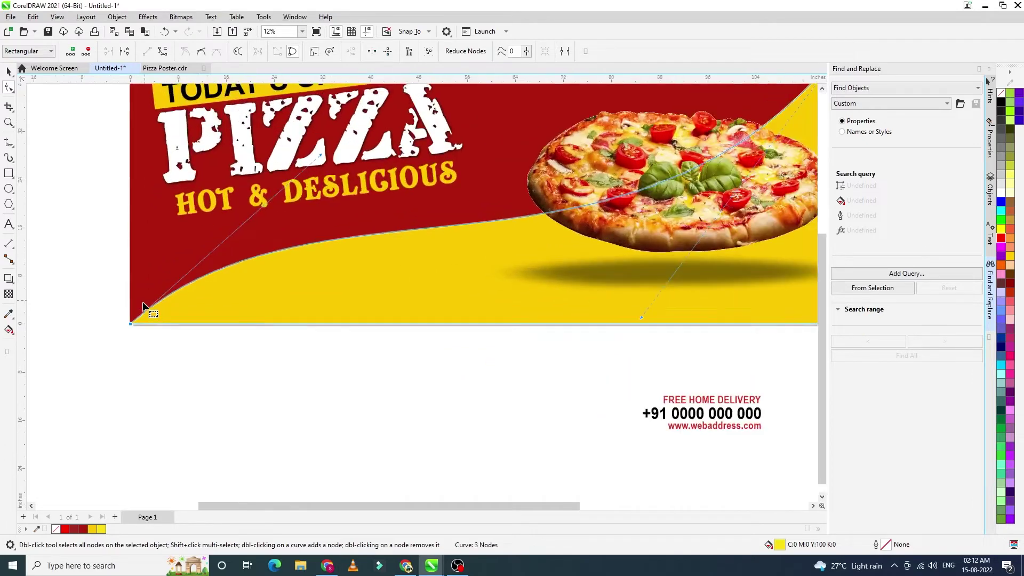
{"action": "left_click_drag", "start_coordinate": [124, 328], "coordinate": [126, 312]}
{"action": "key", "text": "ctrl+z"}
{"action": "scroll", "coordinate": [191, 320], "scroll_direction": "down", "scroll_amount": 2}
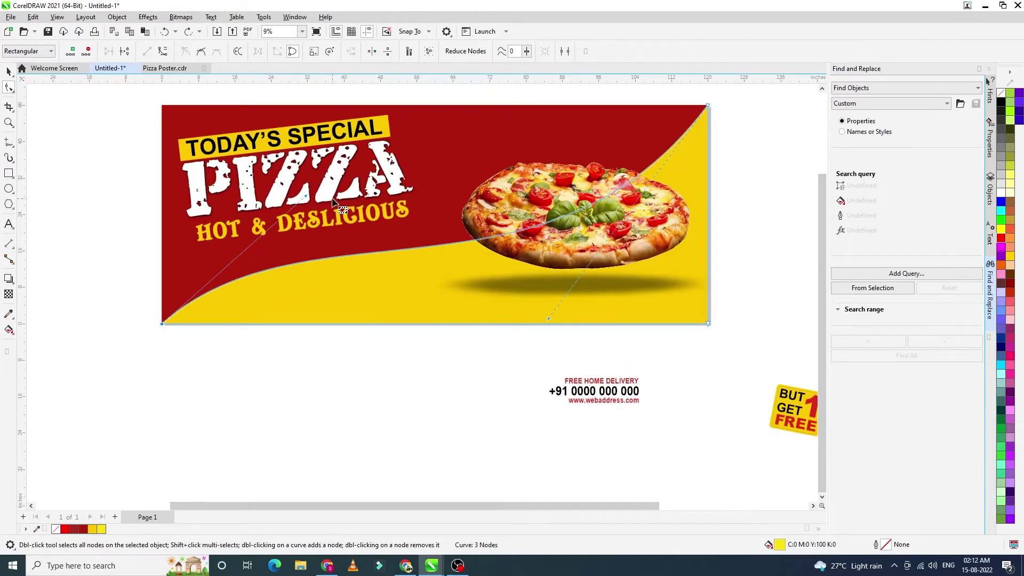
{"action": "left_click_drag", "start_coordinate": [307, 197], "coordinate": [260, 183]}
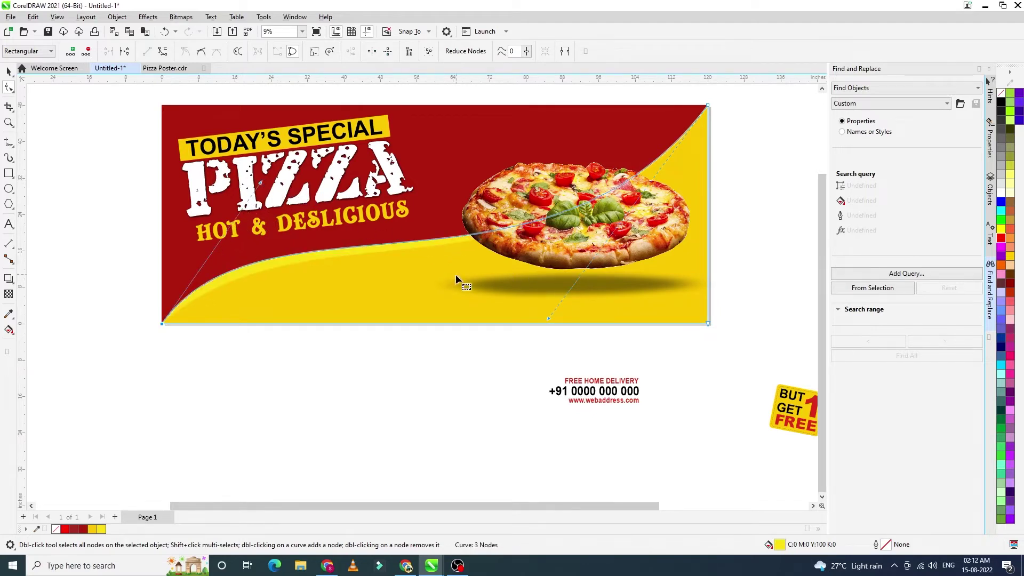
{"action": "left_click_drag", "start_coordinate": [550, 320], "coordinate": [539, 308]}
{"action": "left_click", "coordinate": [8, 71]}
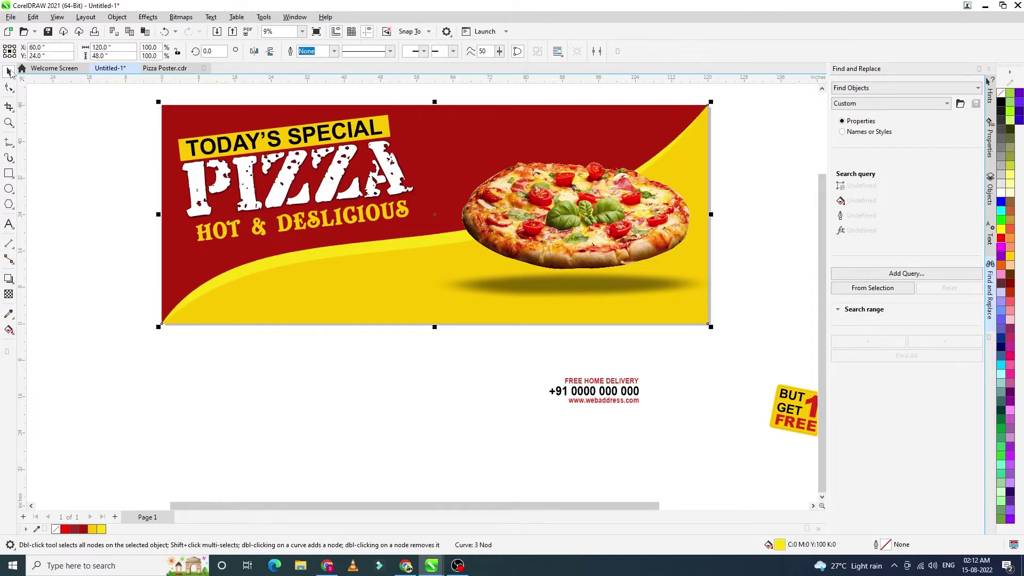
{"action": "left_click", "coordinate": [585, 396]}
{"action": "left_click_drag", "start_coordinate": [584, 396], "coordinate": [278, 201]}
{"action": "key", "text": "ctrl+z"}
- Move the home delivery contact details to the banner's lower-right corner, below the pizza
{"action": "left_click", "coordinate": [578, 400]}
{"action": "left_click_drag", "start_coordinate": [577, 400], "coordinate": [633, 315]}
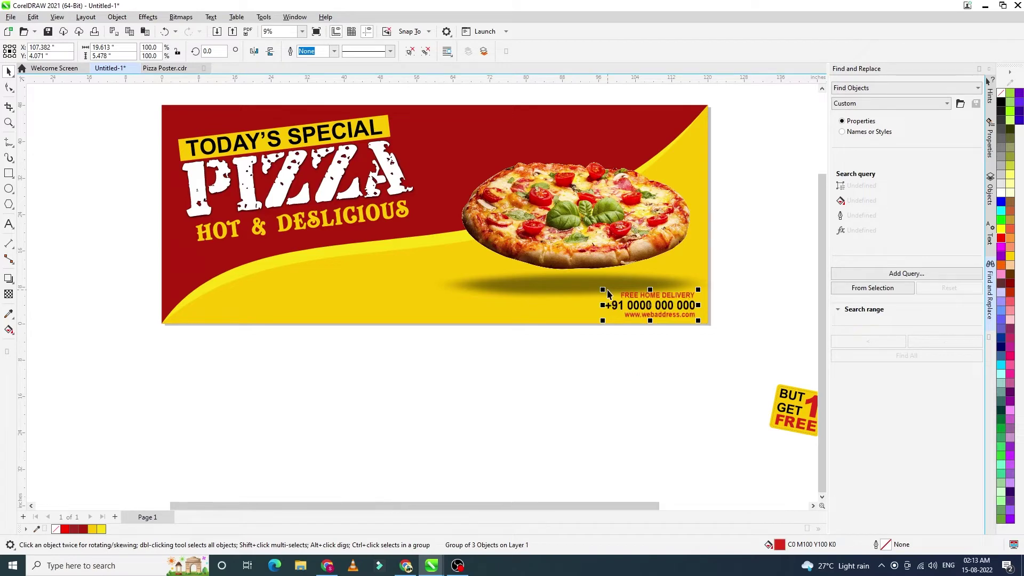
{"action": "scroll", "coordinate": [608, 293], "scroll_direction": "up", "scroll_amount": 1}
{"action": "left_click_drag", "start_coordinate": [609, 295], "coordinate": [613, 297]}
{"action": "key", "text": "ctrl+z"}
{"action": "left_click", "coordinate": [629, 314]}
{"action": "left_click", "coordinate": [633, 319]}
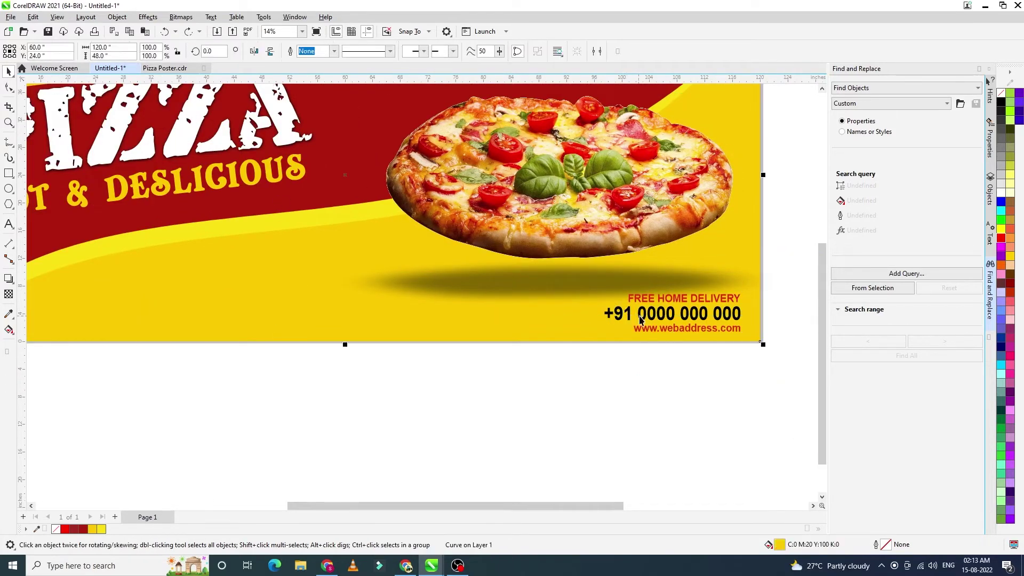
{"action": "left_click_drag", "start_coordinate": [607, 297], "coordinate": [617, 299]}
{"action": "key", "text": "ctrl+z"}
- Shrink the home delivery contact details proportionally to about 18.6 by 5.2 inches, keeping them in the lower-right corner
{"action": "left_click", "coordinate": [666, 312]}
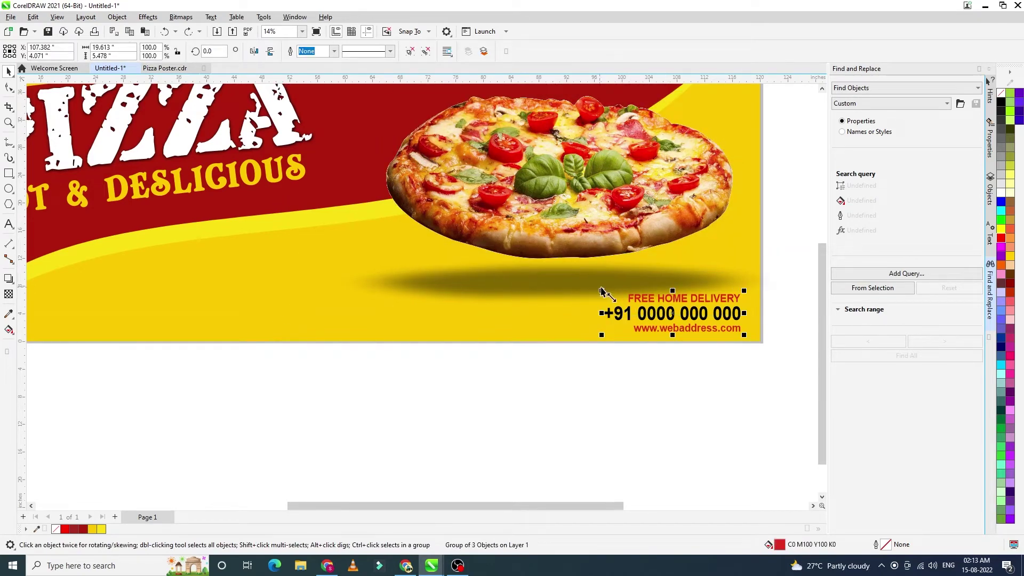
{"action": "left_click_drag", "start_coordinate": [604, 295], "coordinate": [611, 298]}
{"action": "scroll", "coordinate": [609, 314], "scroll_direction": "down", "scroll_amount": 2}
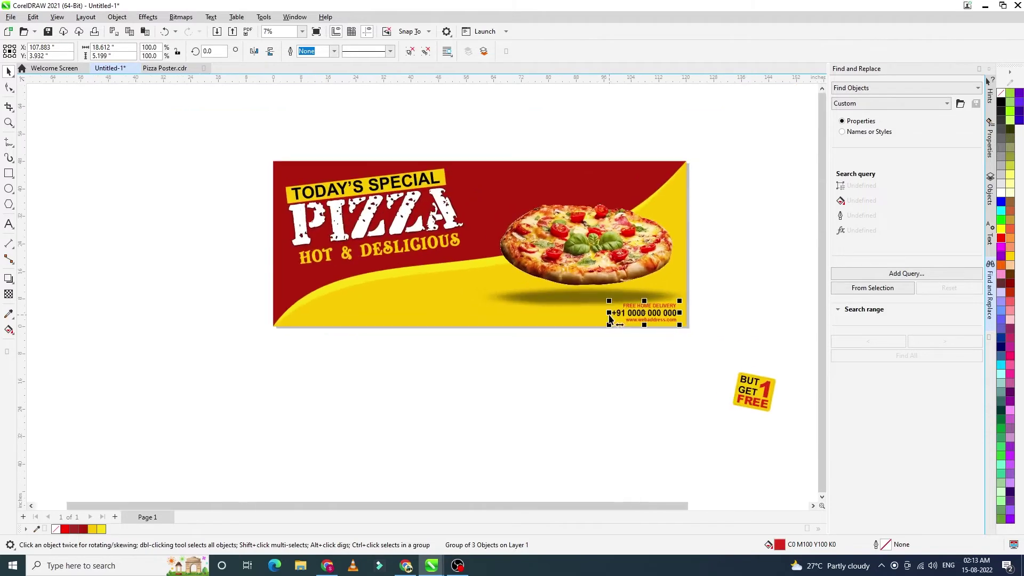
{"action": "left_click_drag", "start_coordinate": [738, 348], "coordinate": [819, 427]}
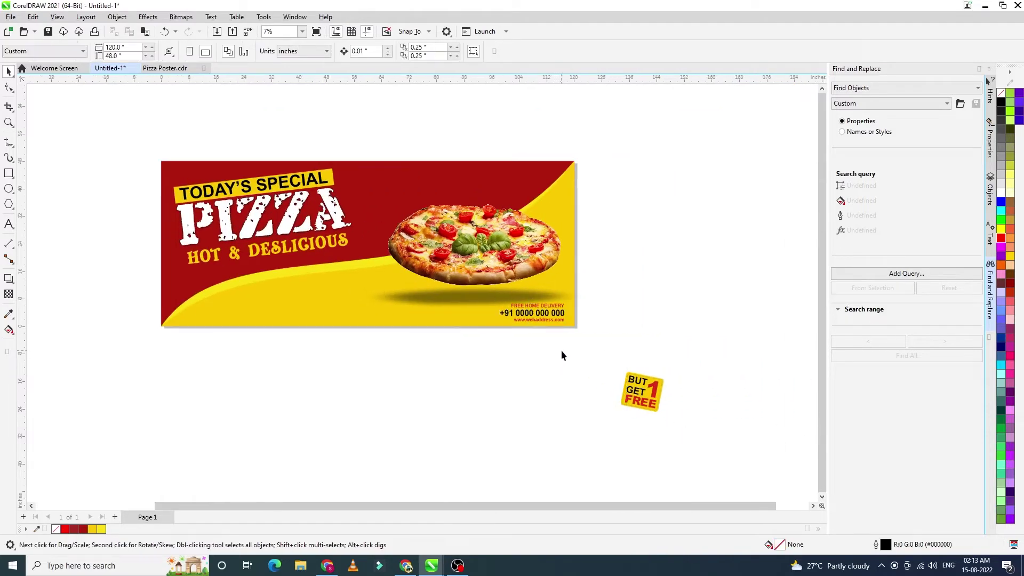
- Move the offer badge onto the banner between the title and the pizza, and rotate it to about 11.2 degrees
{"action": "left_click_drag", "start_coordinate": [654, 405], "coordinate": [363, 268]}
{"action": "scroll", "coordinate": [364, 266], "scroll_direction": "up", "scroll_amount": 1}
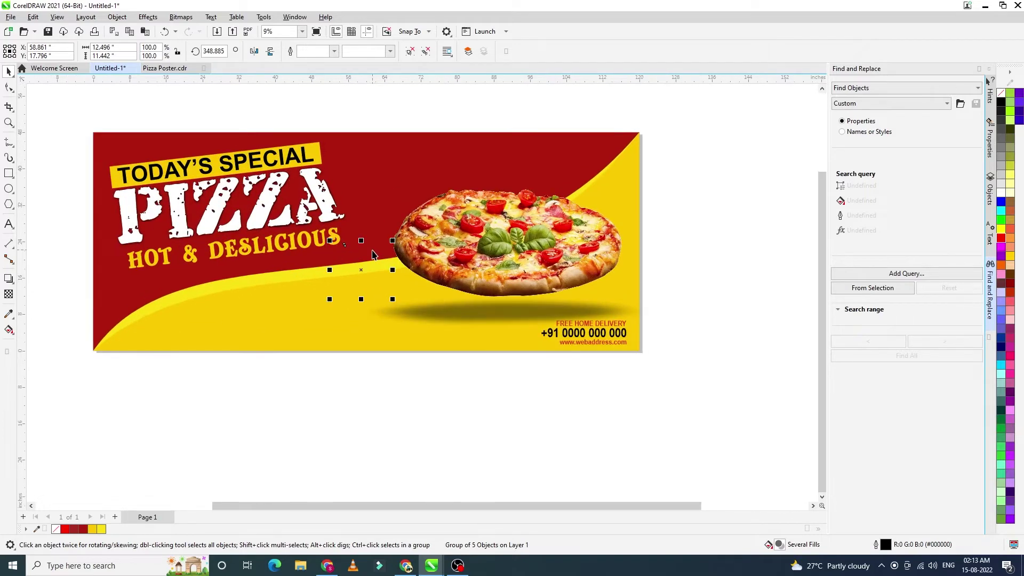
{"action": "scroll", "coordinate": [372, 250], "scroll_direction": "up", "scroll_amount": 3}
{"action": "left_click", "coordinate": [368, 265]}
{"action": "left_click_drag", "start_coordinate": [404, 235], "coordinate": [378, 221]}
{"action": "key", "text": "ctrl+z"}
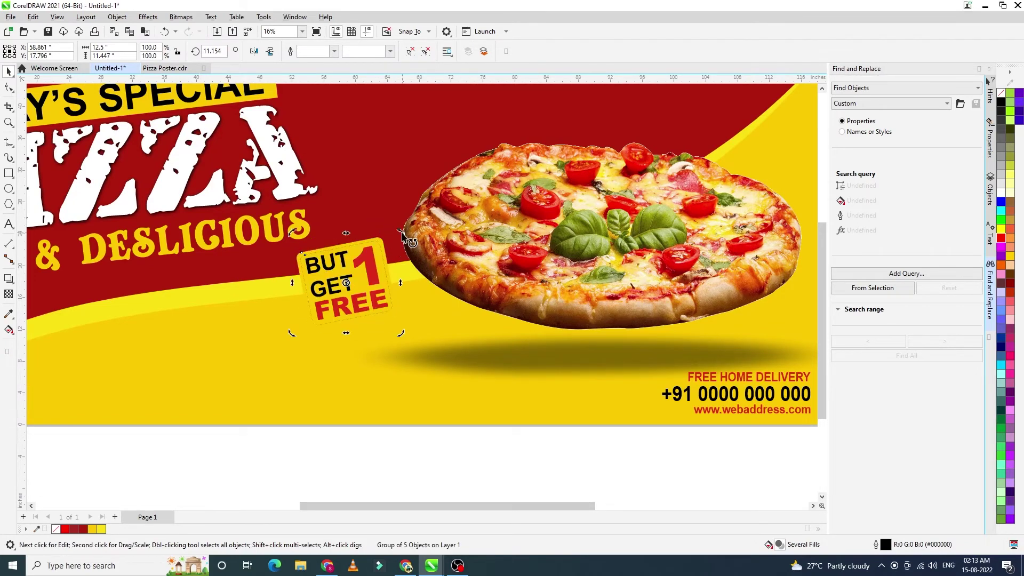
- Ungroup all objects of the offer badge
{"action": "left_click", "coordinate": [395, 224]}
{"action": "scroll", "coordinate": [387, 251], "scroll_direction": "up", "scroll_amount": 1}
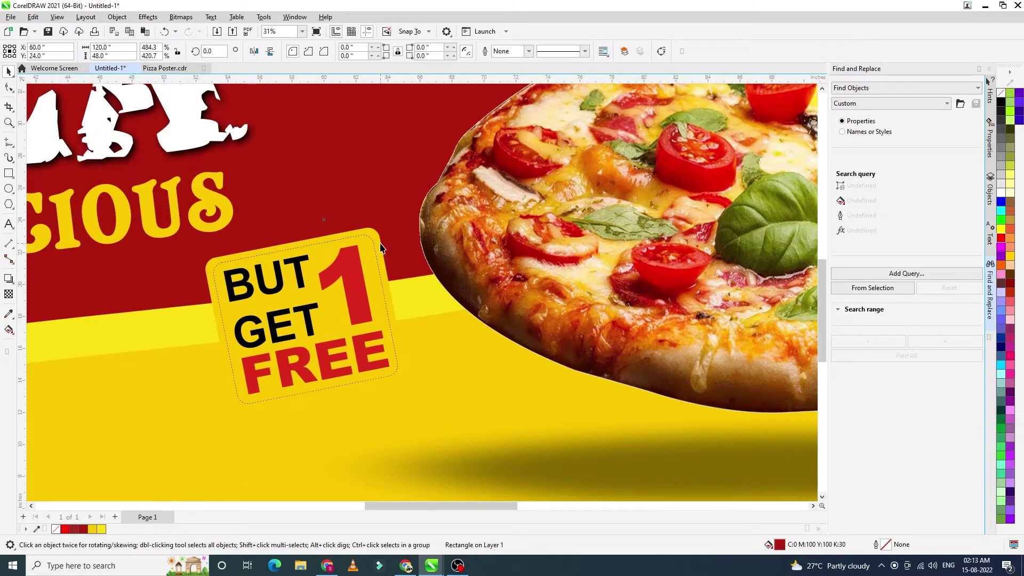
{"action": "left_click", "coordinate": [381, 246]}
{"action": "right_click", "coordinate": [380, 241]}
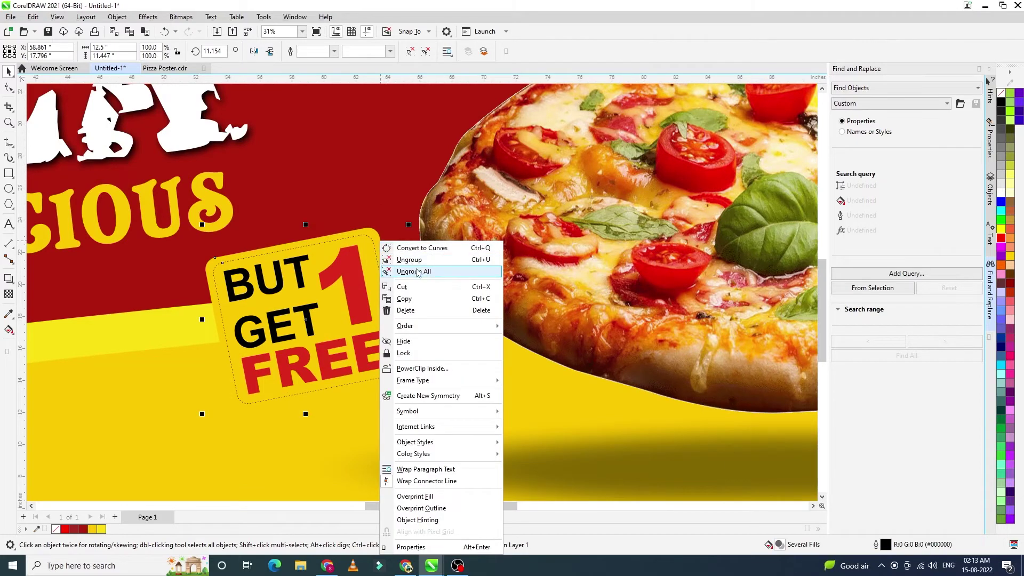
{"action": "left_click", "coordinate": [387, 203]}
- Fill the badge's outer rounded rectangle with red (#FF0000)
{"action": "left_click", "coordinate": [376, 240]}
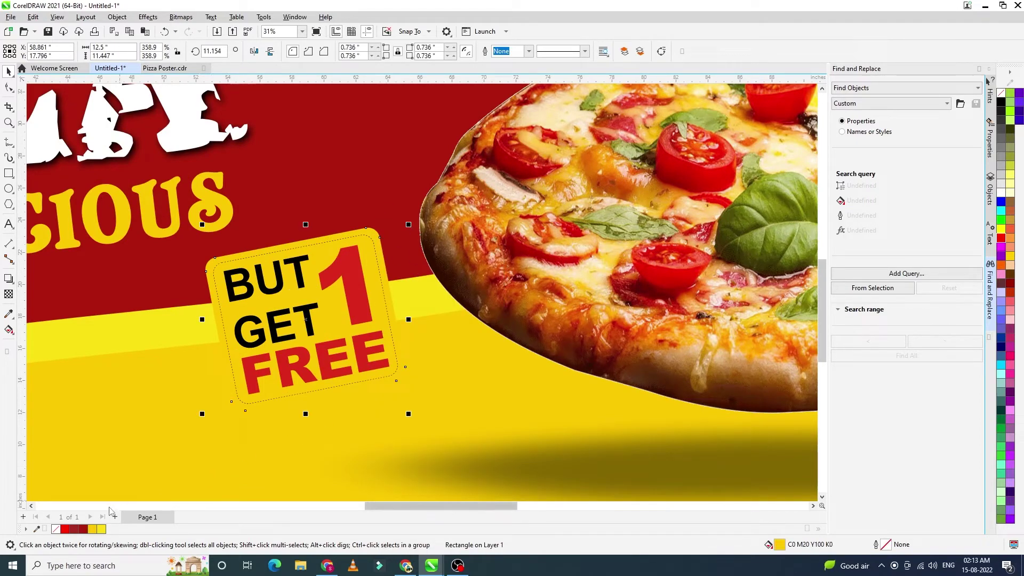
{"action": "left_click", "coordinate": [64, 530]}
{"action": "scroll", "coordinate": [394, 322], "scroll_direction": "down", "scroll_amount": 5}
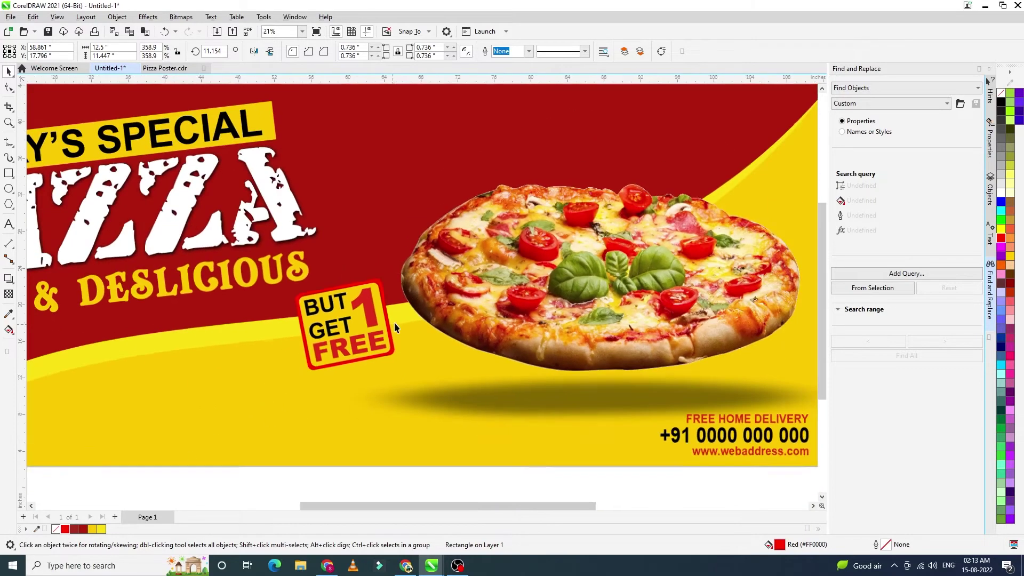
{"action": "left_click", "coordinate": [371, 463]}
{"action": "scroll", "coordinate": [160, 396], "scroll_direction": "up", "scroll_amount": 2}
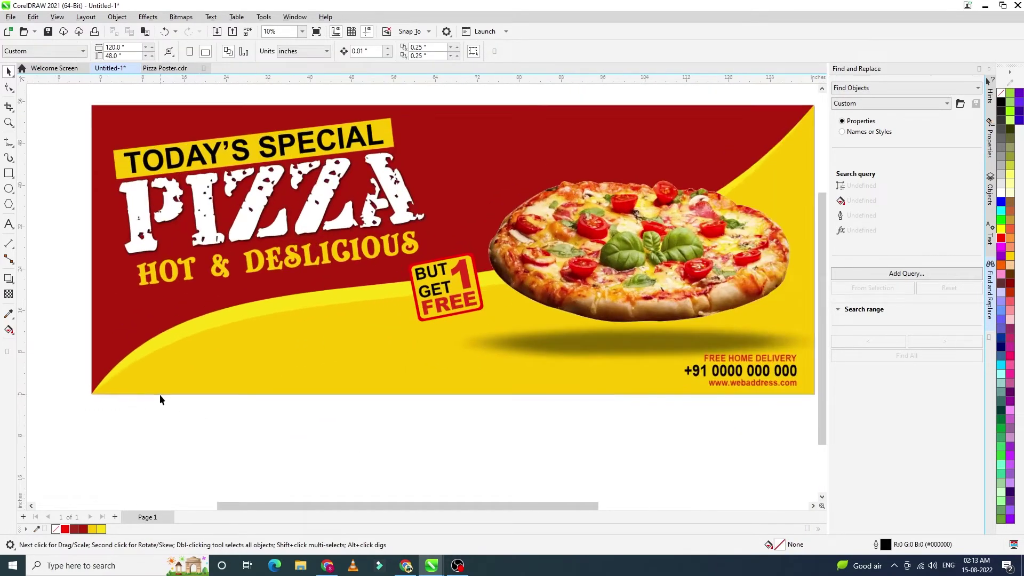
- Fill the badge's outer rounded rectangle with black to form a dark border
{"action": "left_click", "coordinate": [502, 297]}
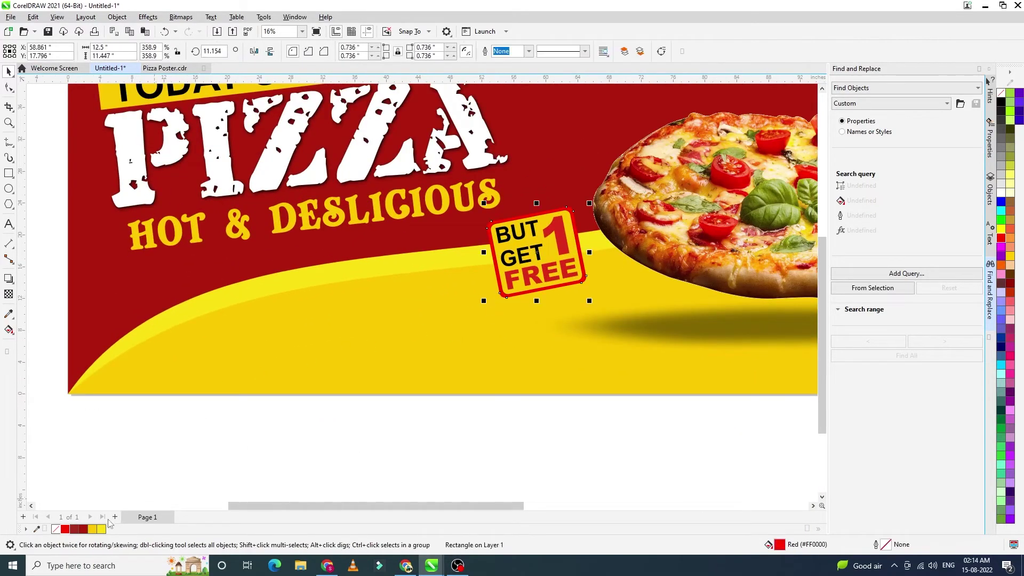
{"action": "left_click", "coordinate": [1001, 102]}
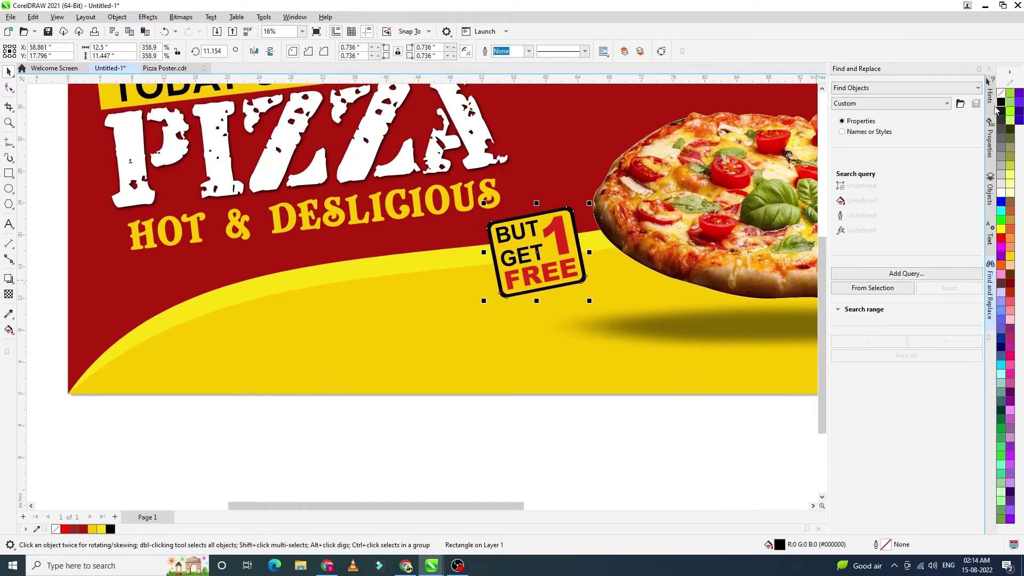
{"action": "scroll", "coordinate": [642, 221], "scroll_direction": "up", "scroll_amount": 2}
{"action": "left_click", "coordinate": [549, 297]}
{"action": "scroll", "coordinate": [534, 395], "scroll_direction": "down", "scroll_amount": 5}
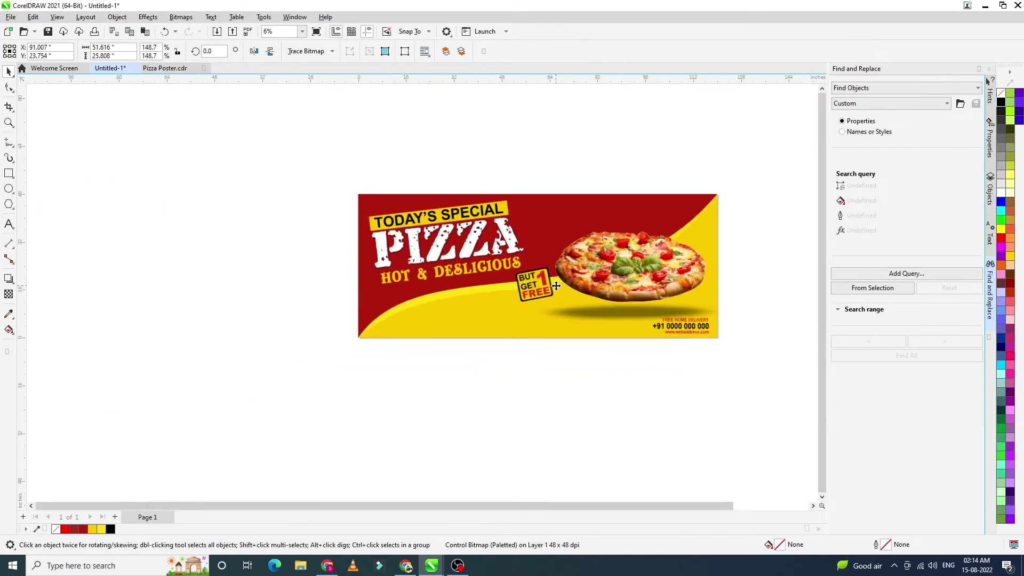
{"action": "left_click", "coordinate": [533, 405]}
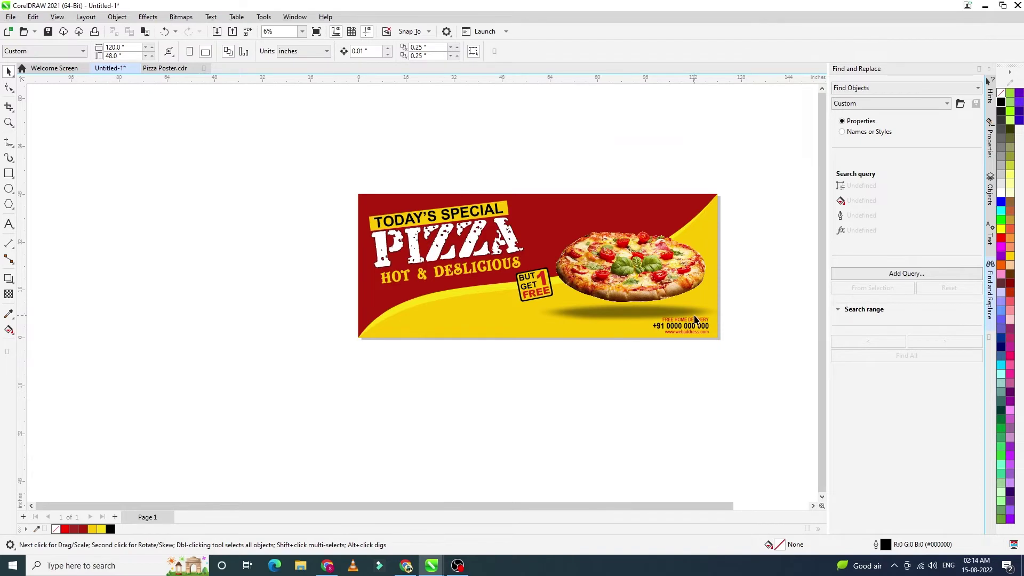
- Duplicate the home delivery contact details to the banner's bottom center and ungroup all objects of the copy
{"action": "left_click_drag", "start_coordinate": [691, 332], "coordinate": [553, 334]}
{"action": "right_click", "coordinate": [552, 330]}
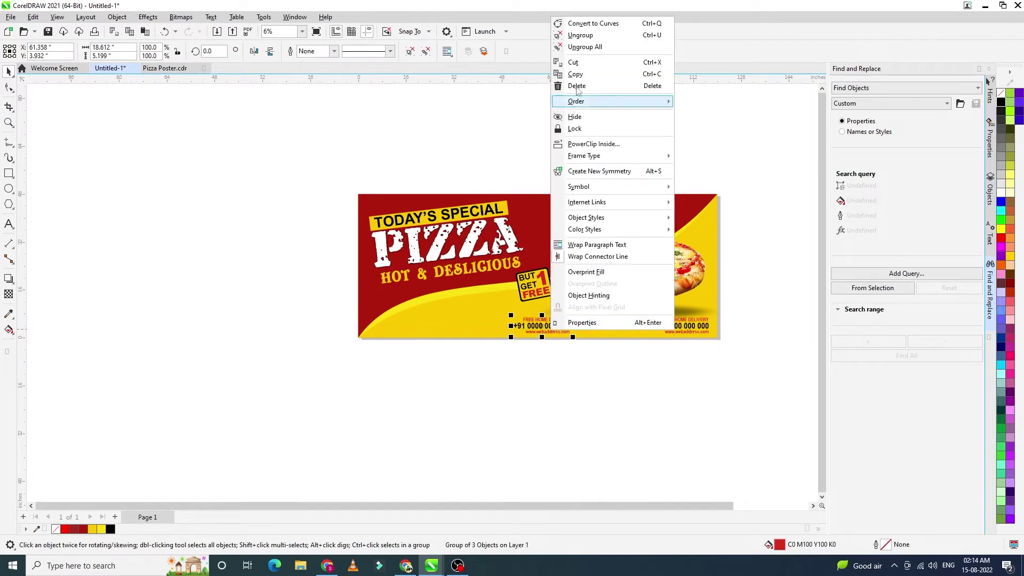
{"action": "left_click", "coordinate": [585, 47]}
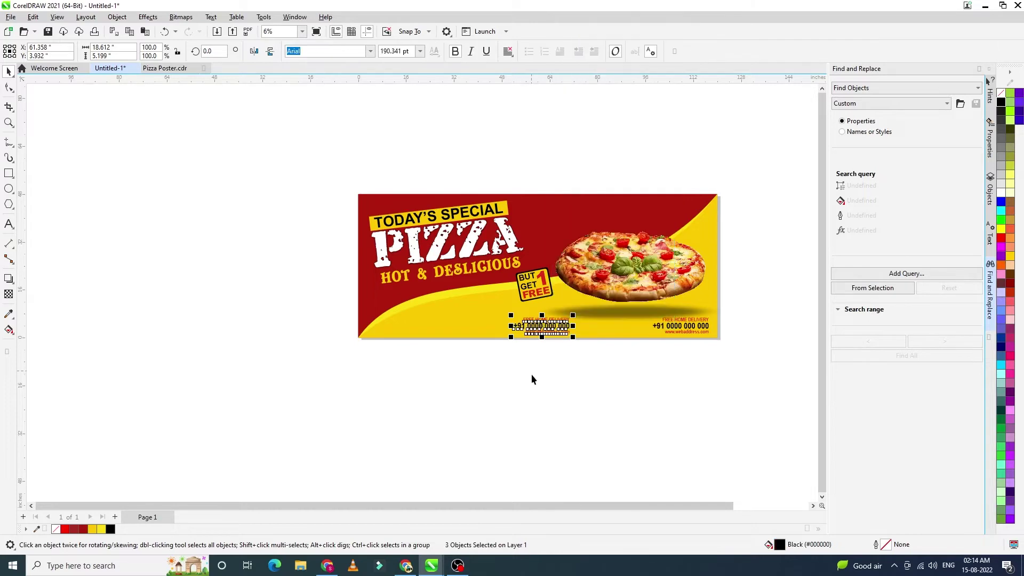
{"action": "left_click", "coordinate": [531, 373]}
{"action": "scroll", "coordinate": [531, 373], "scroll_direction": "up", "scroll_amount": 1}
- Delete the FREE HOME DELIVERY line and the web address line from the copied contact details
{"action": "left_click", "coordinate": [557, 264]}
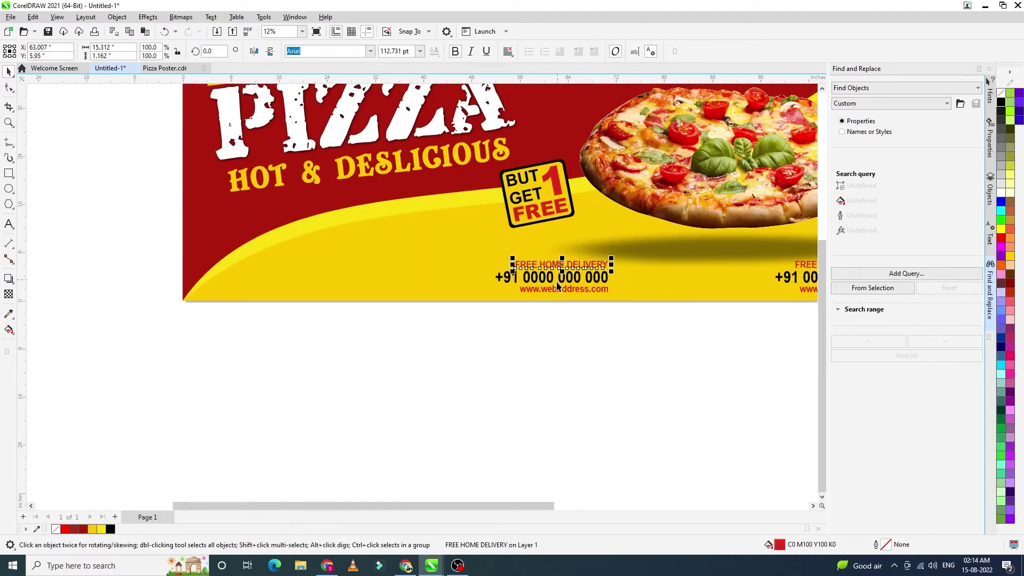
{"action": "key", "text": "Delete"}
{"action": "left_click", "coordinate": [556, 289]}
{"action": "key", "text": "Delete"}
- Replace the copied phone number text with ORDER NOW
{"action": "double_click", "coordinate": [553, 278]}
{"action": "key", "text": "ctrl+a"}
{"action": "type", "text": "oRDER"}
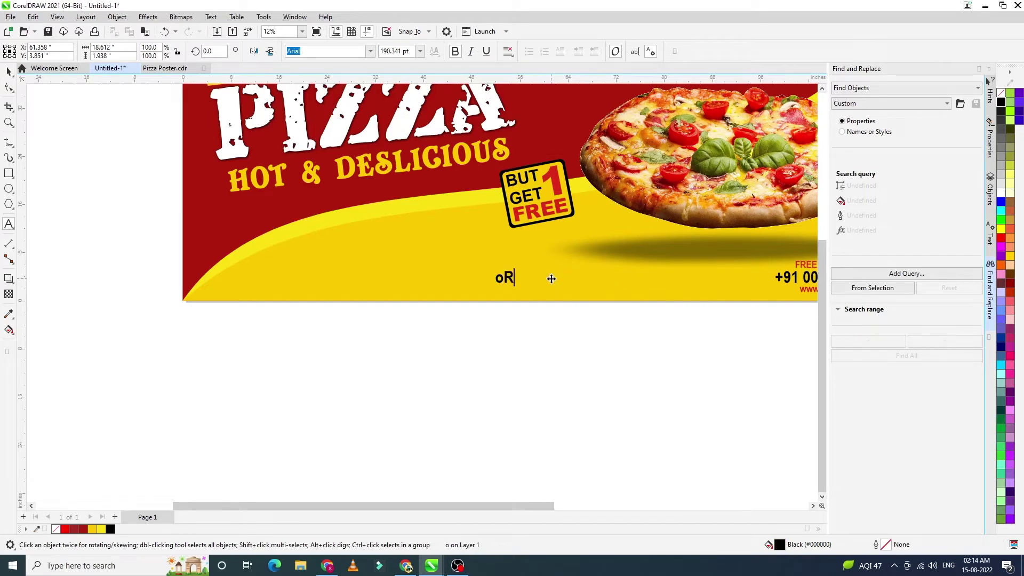
{"action": "key", "text": "BackSpace"}
{"action": "key", "text": "BackSpace"}
{"action": "key", "text": "BackSpace"}
{"action": "key", "text": "BackSpace"}
{"action": "key", "text": "BackSpace"}
{"action": "key", "text": "BackSpace"}
{"action": "type", "text": "ORDER"}
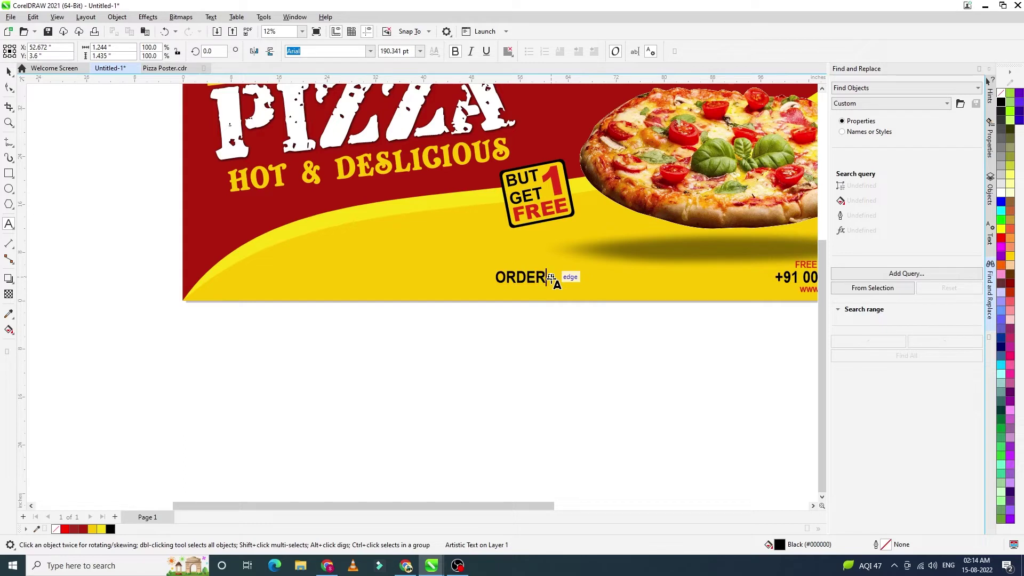
{"action": "type", "text": " NOW"}
{"action": "left_click", "coordinate": [8, 71]}
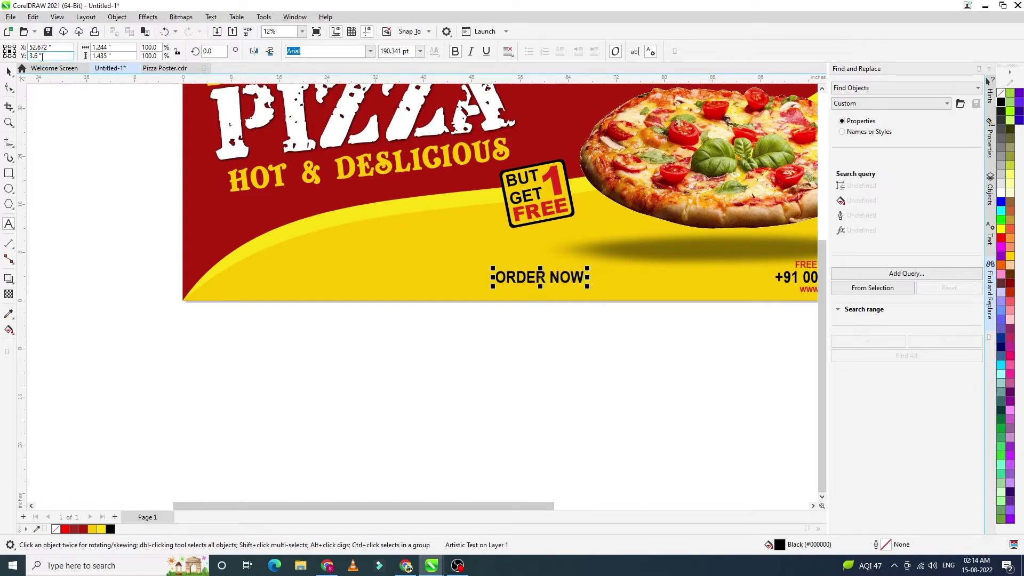
- Draw a rectangle about 16.4 by 3 inches around ORDER NOW and fully round its corners into a pill shape
{"action": "left_click", "coordinate": [8, 173]}
{"action": "scroll", "coordinate": [588, 288], "scroll_direction": "up", "scroll_amount": 1}
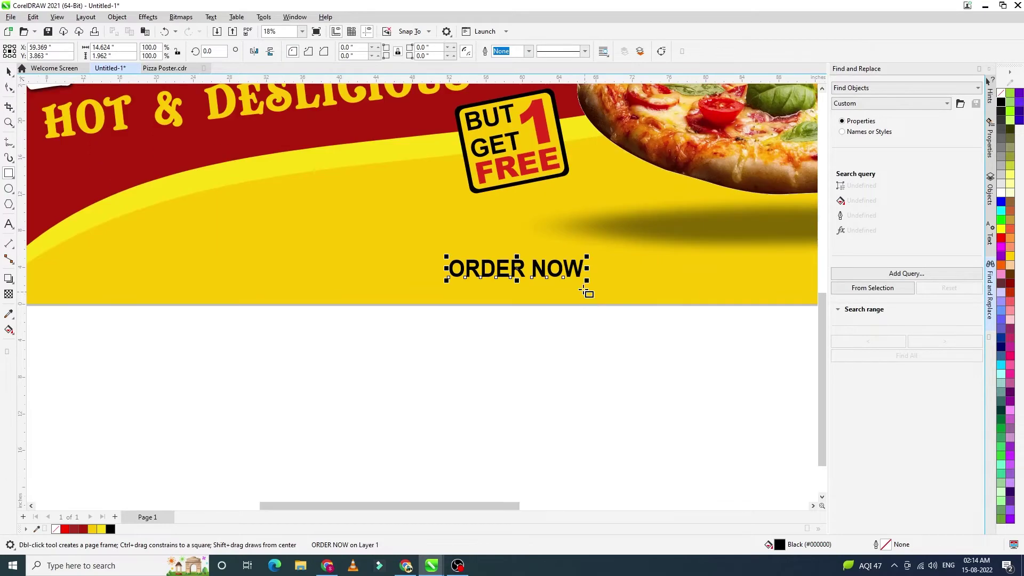
{"action": "left_click_drag", "start_coordinate": [441, 253], "coordinate": [592, 281]}
{"action": "left_click", "coordinate": [9, 88]}
{"action": "scroll", "coordinate": [420, 255], "scroll_direction": "up", "scroll_amount": 2}
{"action": "left_click_drag", "start_coordinate": [420, 257], "coordinate": [515, 261]}
{"action": "left_click", "coordinate": [8, 72]}
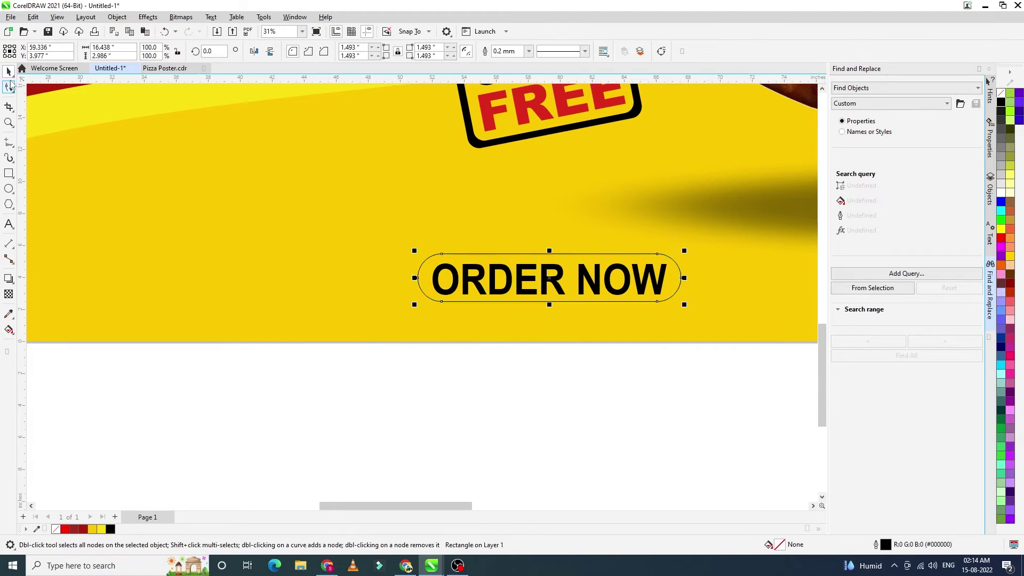
- Fill the pill shape with the banner's dark red (C0 M100 Y100 K30) and remove its outline
{"action": "left_click", "coordinate": [82, 529]}
{"action": "scroll", "coordinate": [457, 366], "scroll_direction": "down", "scroll_amount": 1}
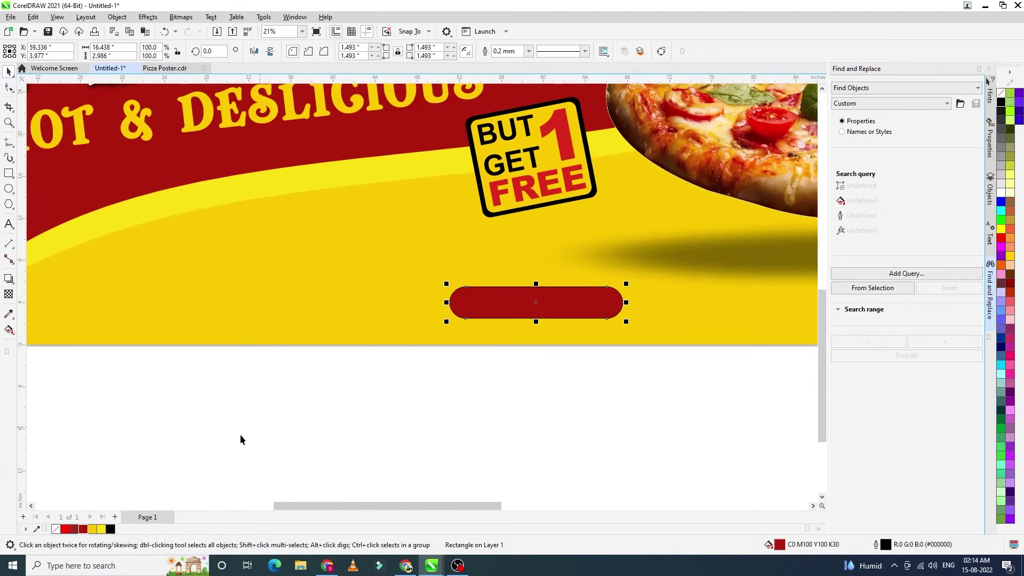
{"action": "right_click", "coordinate": [55, 530]}
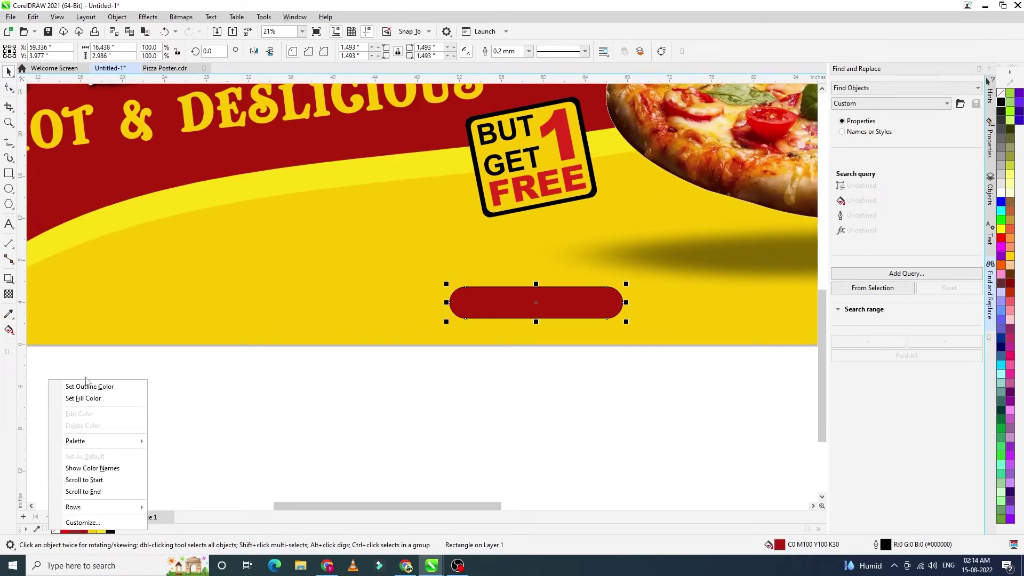
{"action": "left_click", "coordinate": [89, 386]}
- Move the dark red pill to the banner's lower-left area and center the ORDER NOW text on it both ways
{"action": "scroll", "coordinate": [607, 298], "scroll_direction": "down", "scroll_amount": 1}
{"action": "left_click_drag", "start_coordinate": [605, 302], "coordinate": [287, 306]}
{"action": "left_click", "coordinate": [514, 308]}
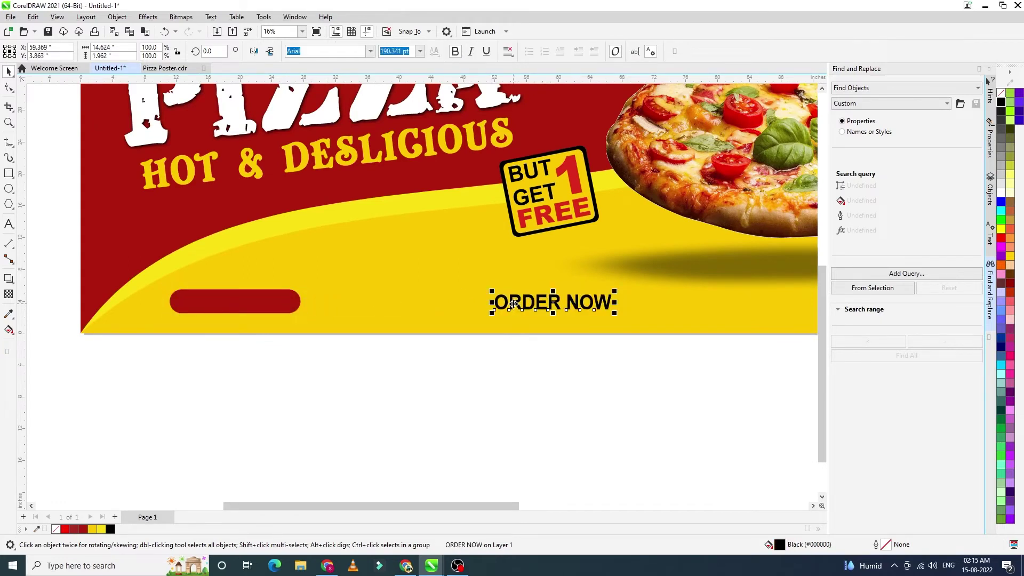
{"action": "left_click", "coordinate": [277, 304], "text": "shift"}
{"action": "key", "text": "c"}
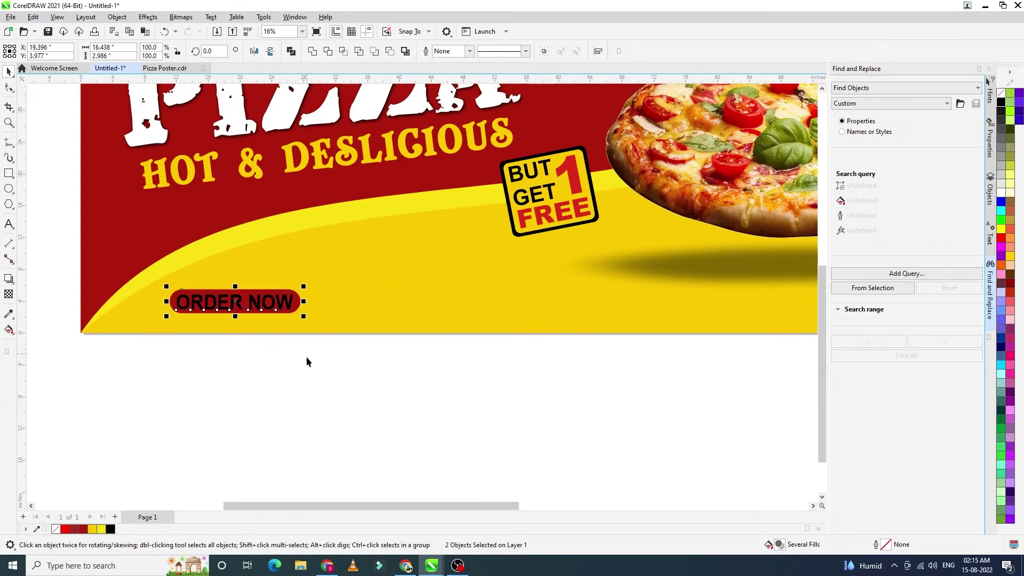
{"action": "key", "text": "e"}
- Fill the ORDER NOW text with white
{"action": "left_click", "coordinate": [299, 352]}
{"action": "left_click", "coordinate": [283, 305]}
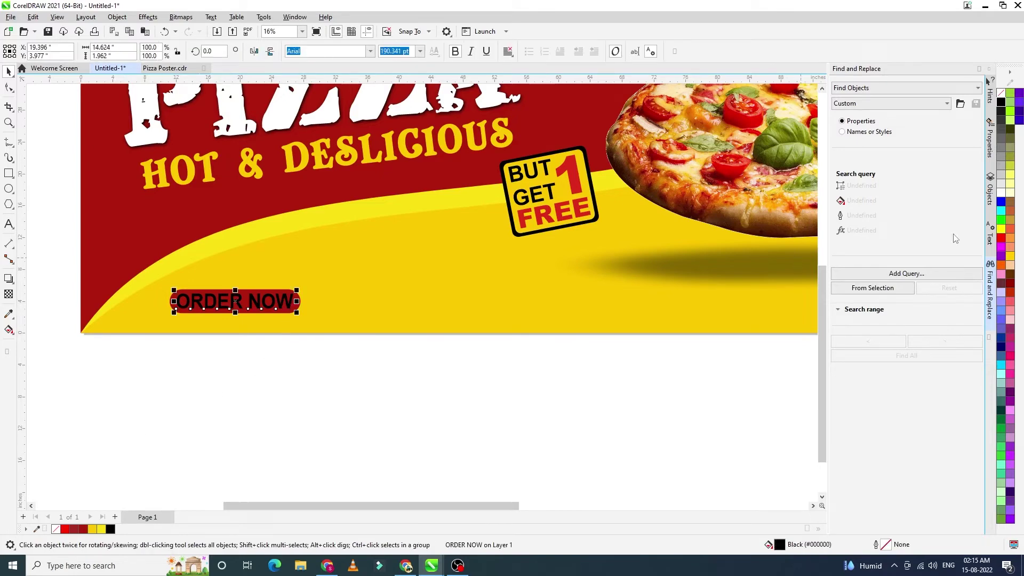
{"action": "left_click", "coordinate": [1002, 193]}
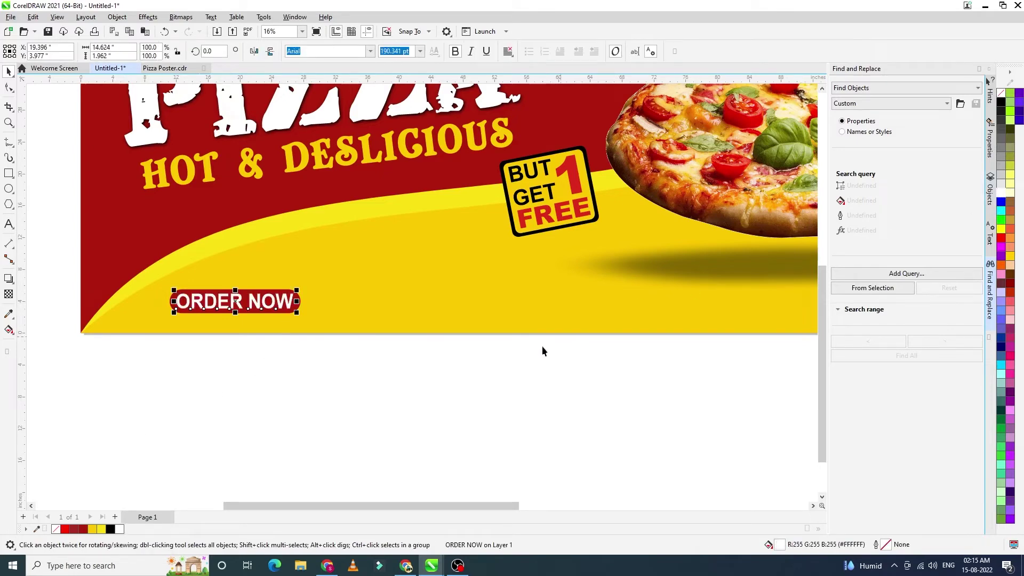
{"action": "left_click", "coordinate": [491, 391]}
{"action": "scroll", "coordinate": [490, 386], "scroll_direction": "down", "scroll_amount": 3}
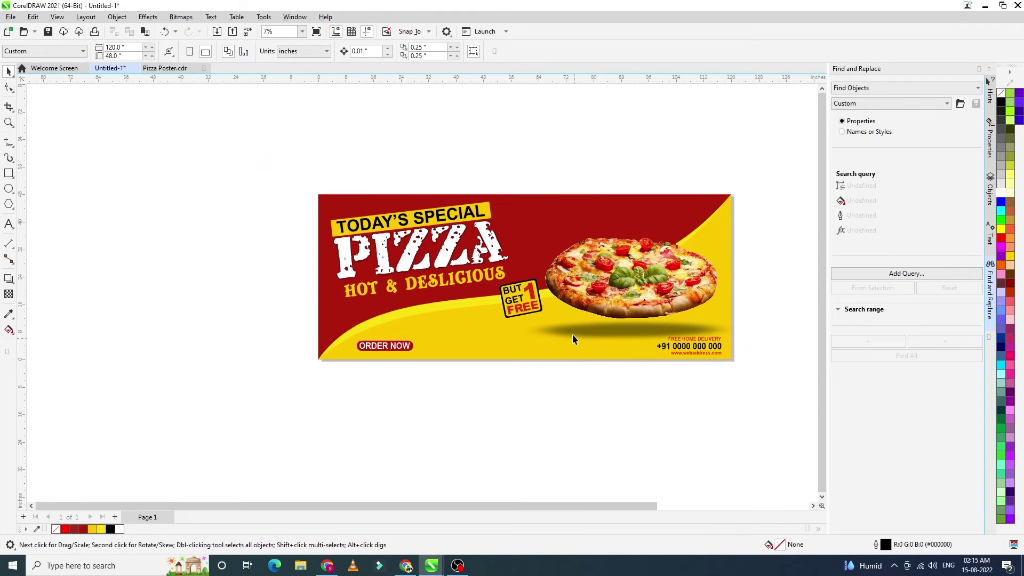
{"action": "left_click", "coordinate": [637, 272]}
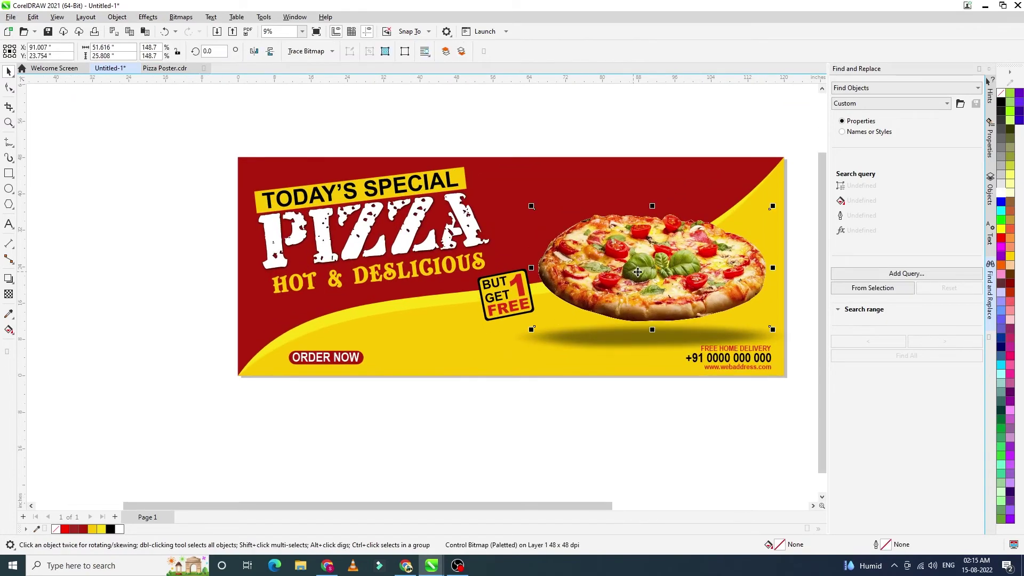
{"action": "left_click_drag", "start_coordinate": [647, 278], "coordinate": [494, 360]}
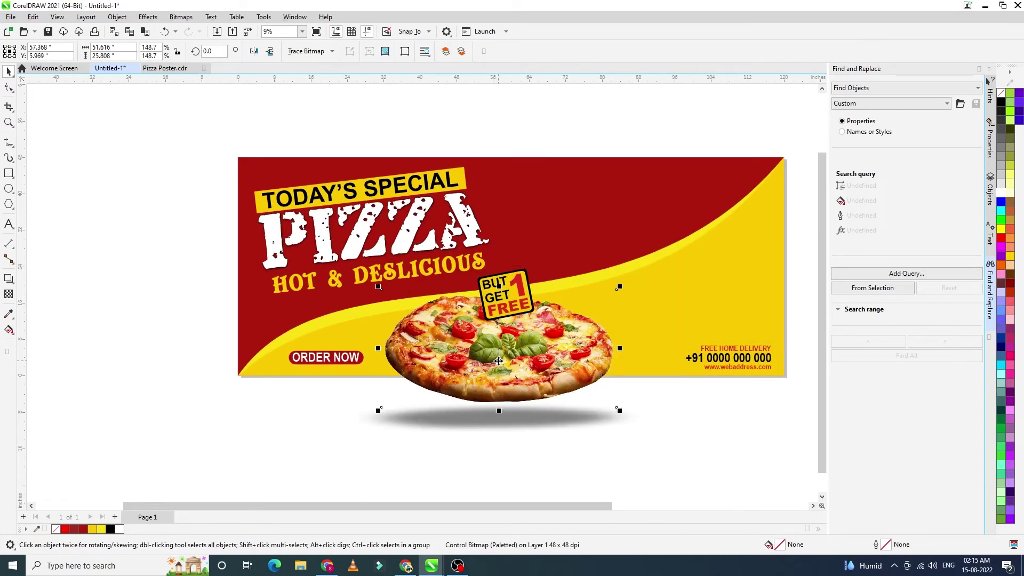
{"action": "key", "text": "ctrl+z"}
- Duplicate the pizza to the banner's bottom center and clear the drop shadow from the copy
{"action": "left_click_drag", "start_coordinate": [649, 277], "coordinate": [478, 368]}
{"action": "right_click", "coordinate": [478, 368]}
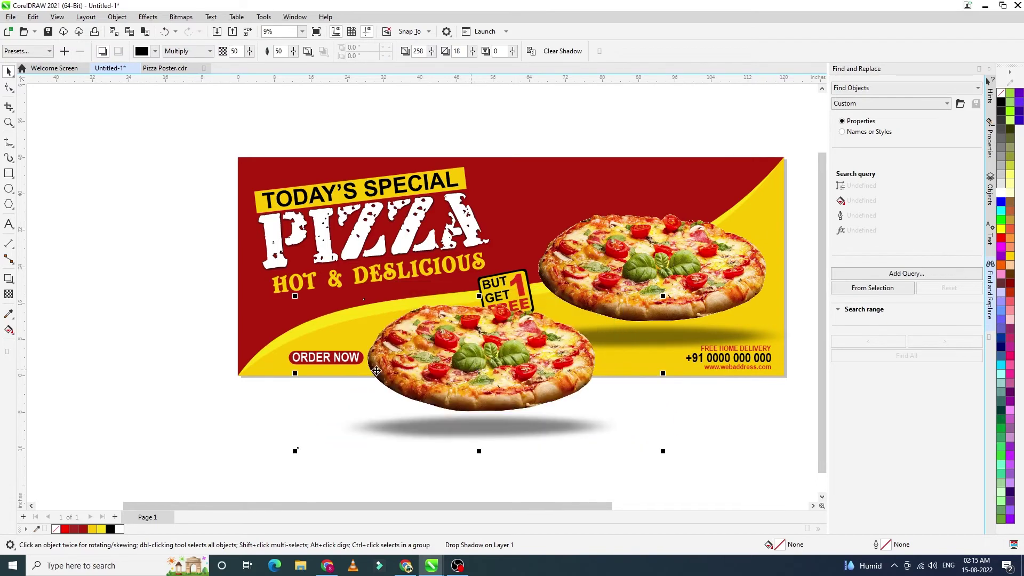
{"action": "left_click", "coordinate": [8, 279]}
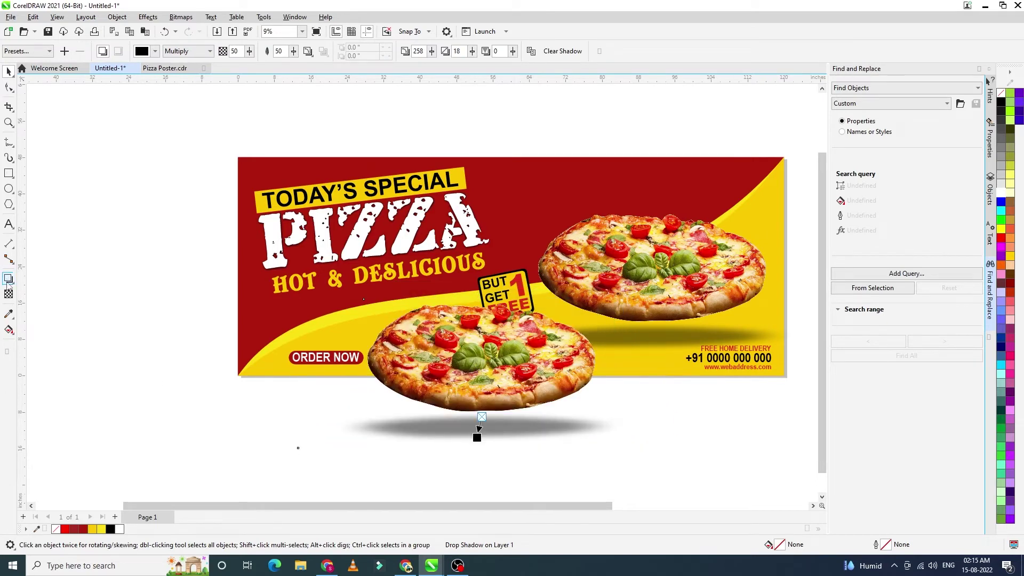
{"action": "left_click", "coordinate": [561, 52]}
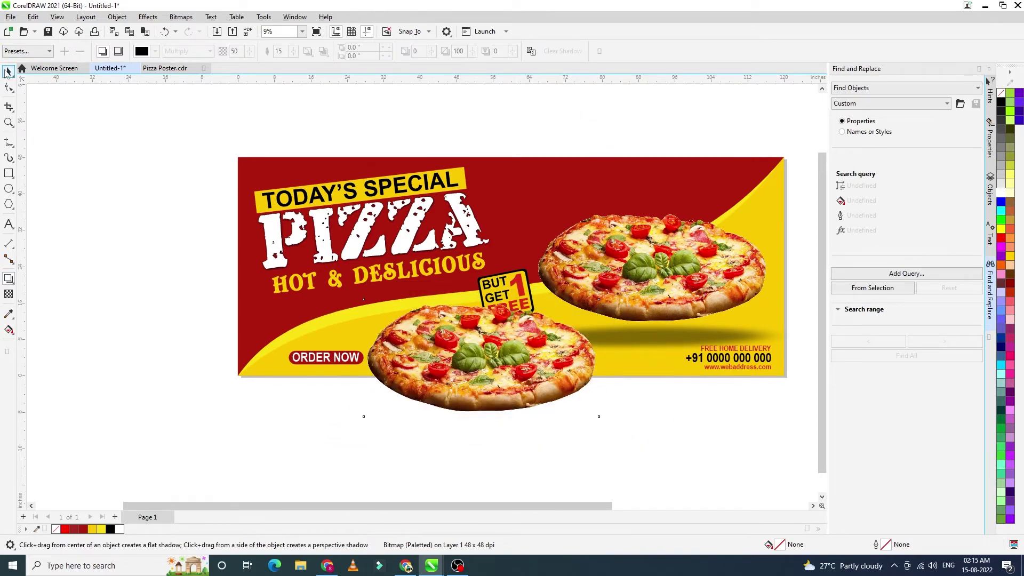
{"action": "left_click", "coordinate": [8, 72]}
- Enlarge the pizza copy proportionally to about 92.4 by 46.2 inches and position it across the banner's lower middle
{"action": "left_click_drag", "start_coordinate": [603, 420], "coordinate": [788, 521]}
{"action": "left_click_drag", "start_coordinate": [613, 406], "coordinate": [535, 345]}
{"action": "left_click_drag", "start_coordinate": [619, 351], "coordinate": [608, 352]}
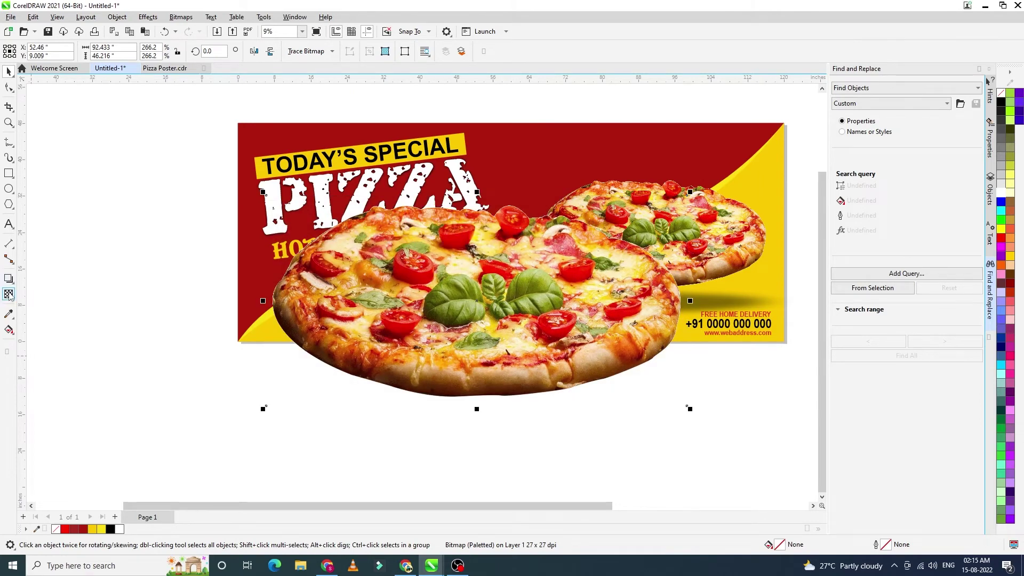
- Apply a uniform transparency of 75 to the enlarged pizza copy
{"action": "left_click", "coordinate": [9, 295]}
{"action": "left_click", "coordinate": [25, 50]}
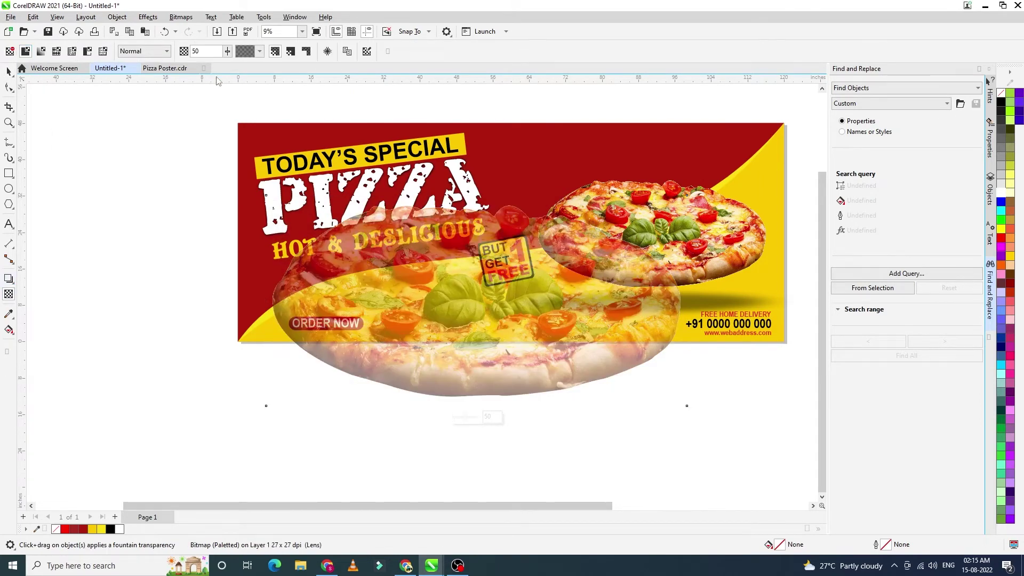
{"action": "left_click", "coordinate": [210, 51]}
{"action": "type", "text": "75"}
{"action": "key", "text": "Return"}
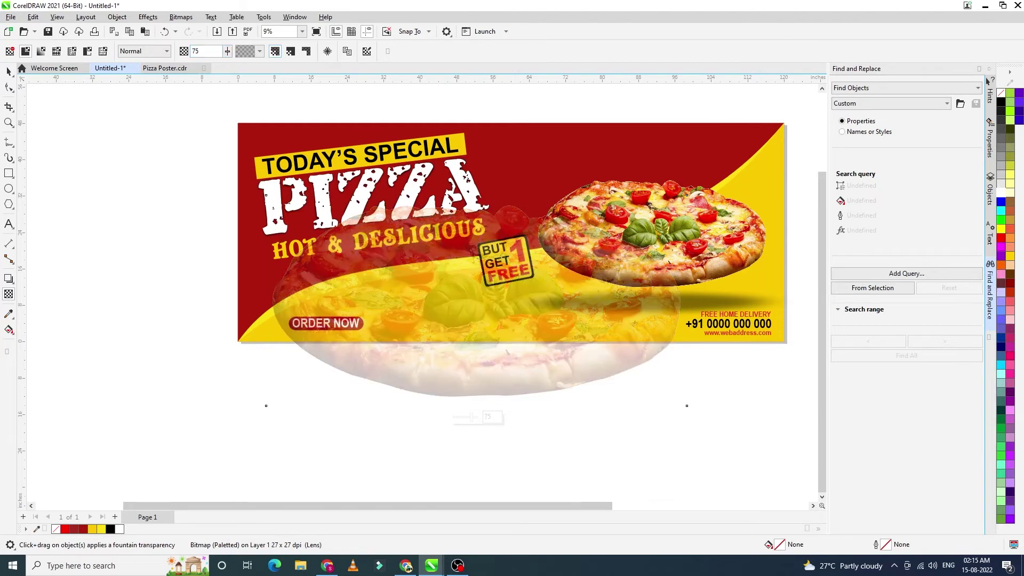
- Send the faded pizza copy to the back and PowerClip it inside the banner's lower yellow curve
{"action": "key", "text": "shift+Page_Down"}
{"action": "right_click", "coordinate": [463, 363]}
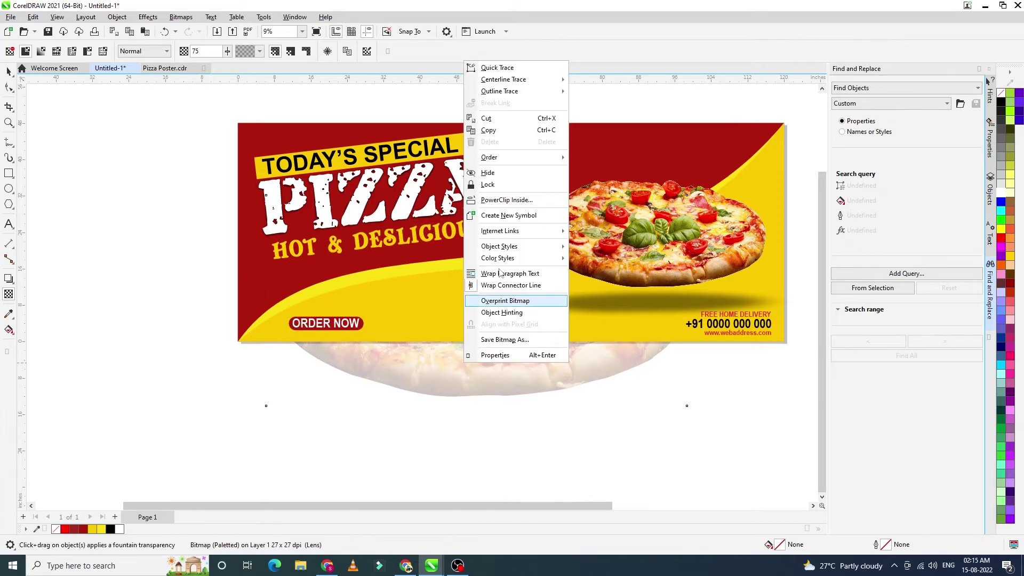
{"action": "left_click", "coordinate": [510, 200]}
{"action": "left_click", "coordinate": [453, 286]}
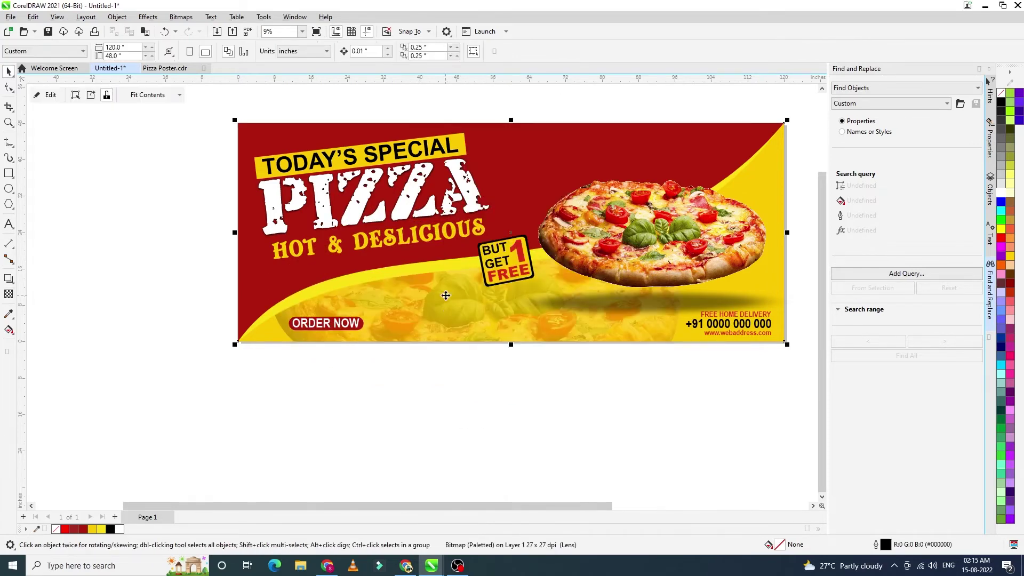
{"action": "left_click", "coordinate": [477, 424]}
{"action": "scroll", "coordinate": [407, 368], "scroll_direction": "down", "scroll_amount": 1}
{"action": "scroll", "coordinate": [416, 309], "scroll_direction": "up", "scroll_amount": 1}
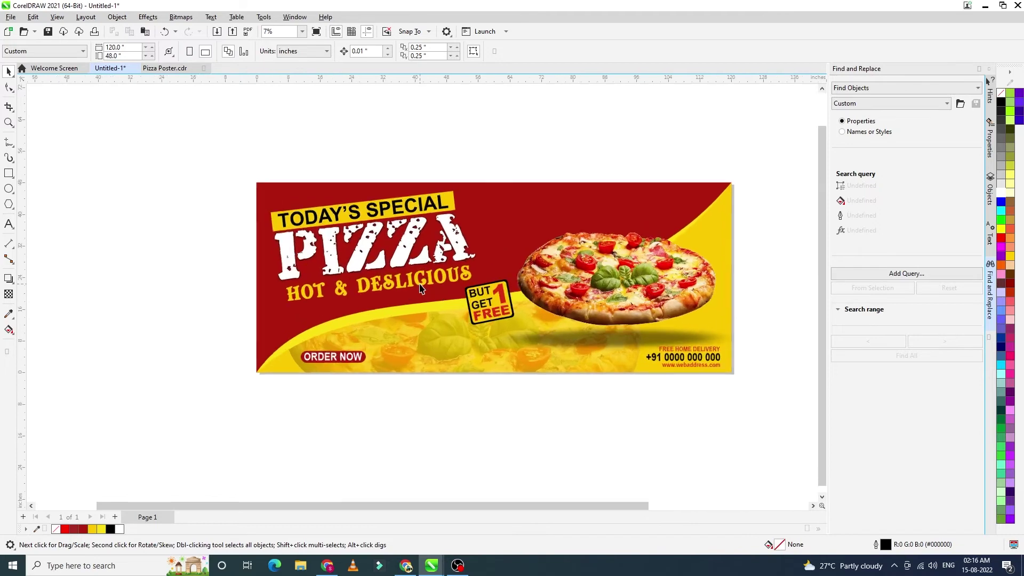
- Draw a small circle about 0.89 inches in diameter on the red area above the pizza, near the banner's top edge
{"action": "left_click", "coordinate": [8, 188]}
{"action": "scroll", "coordinate": [526, 169], "scroll_direction": "up", "scroll_amount": 1}
{"action": "scroll", "coordinate": [524, 172], "scroll_direction": "up", "scroll_amount": 3}
{"action": "scroll", "coordinate": [496, 194], "scroll_direction": "down", "scroll_amount": 3}
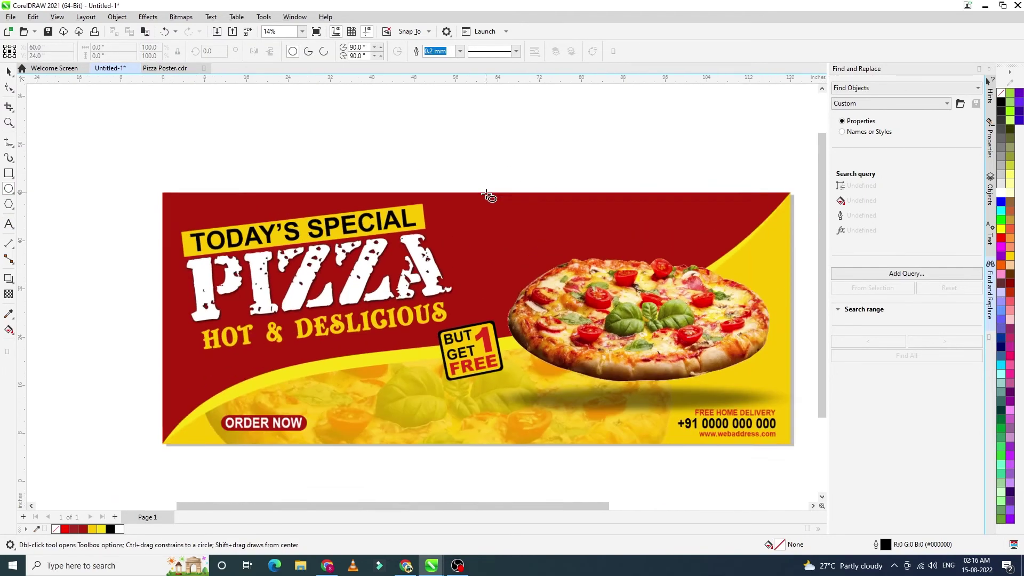
{"action": "scroll", "coordinate": [126, 153], "scroll_direction": "down", "scroll_amount": 4}
{"action": "scroll", "coordinate": [346, 143], "scroll_direction": "up", "scroll_amount": 2}
{"action": "scroll", "coordinate": [359, 144], "scroll_direction": "up", "scroll_amount": 1}
{"action": "scroll", "coordinate": [334, 211], "scroll_direction": "up", "scroll_amount": 3}
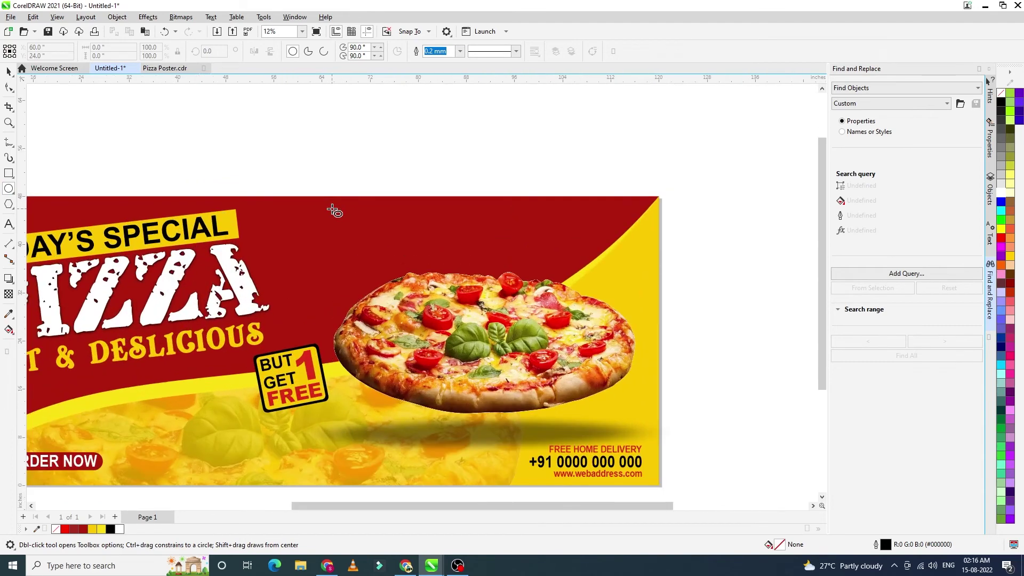
{"action": "left_click_drag", "start_coordinate": [324, 221], "coordinate": [322, 217]}
{"action": "scroll", "coordinate": [341, 197], "scroll_direction": "up", "scroll_amount": 2}
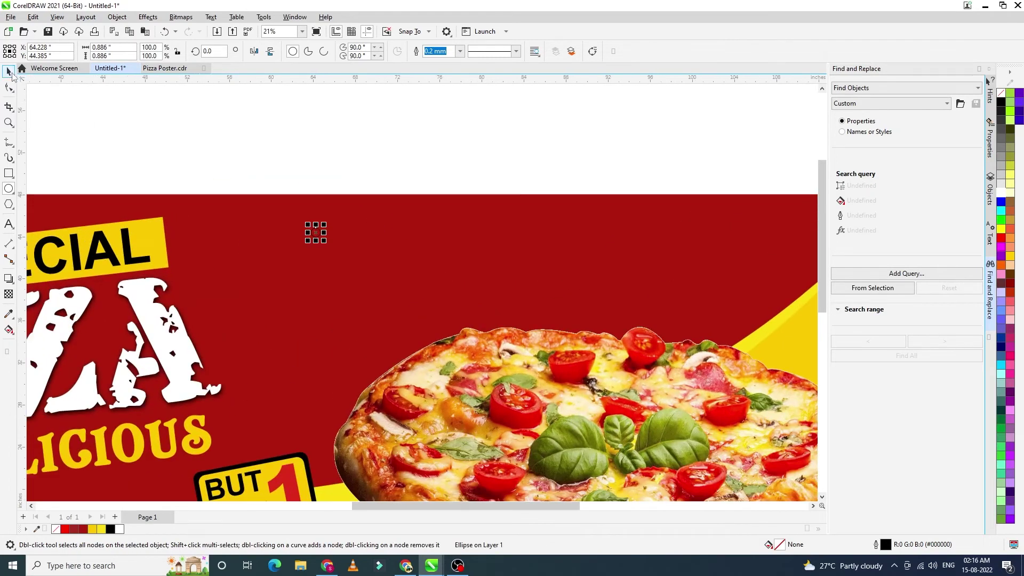
- Fill the small circle with yellow (C0 M20 Y100 K0) and remove its outline
{"action": "left_click", "coordinate": [9, 72]}
{"action": "left_click", "coordinate": [92, 529]}
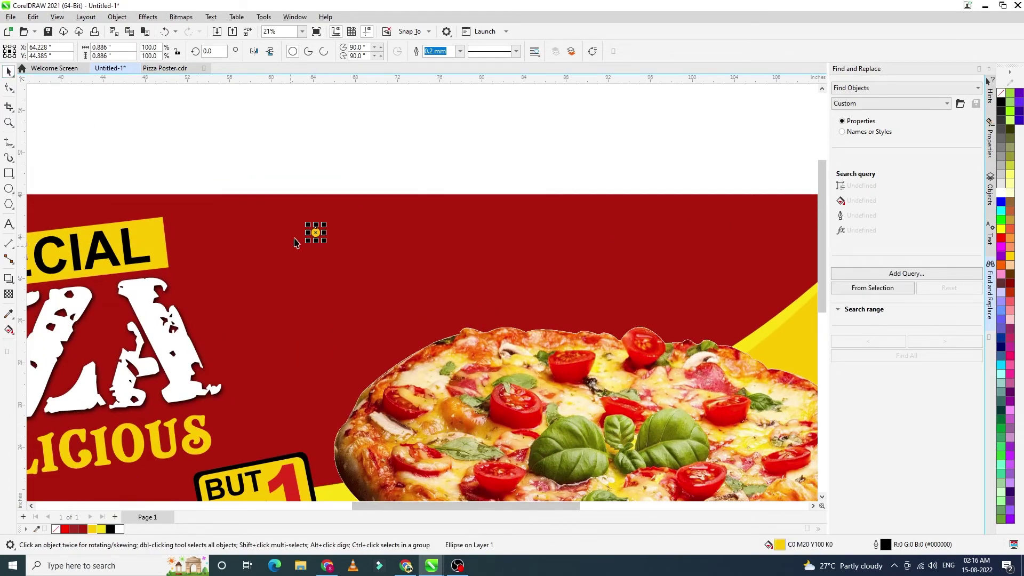
{"action": "scroll", "coordinate": [308, 255], "scroll_direction": "up", "scroll_amount": 2}
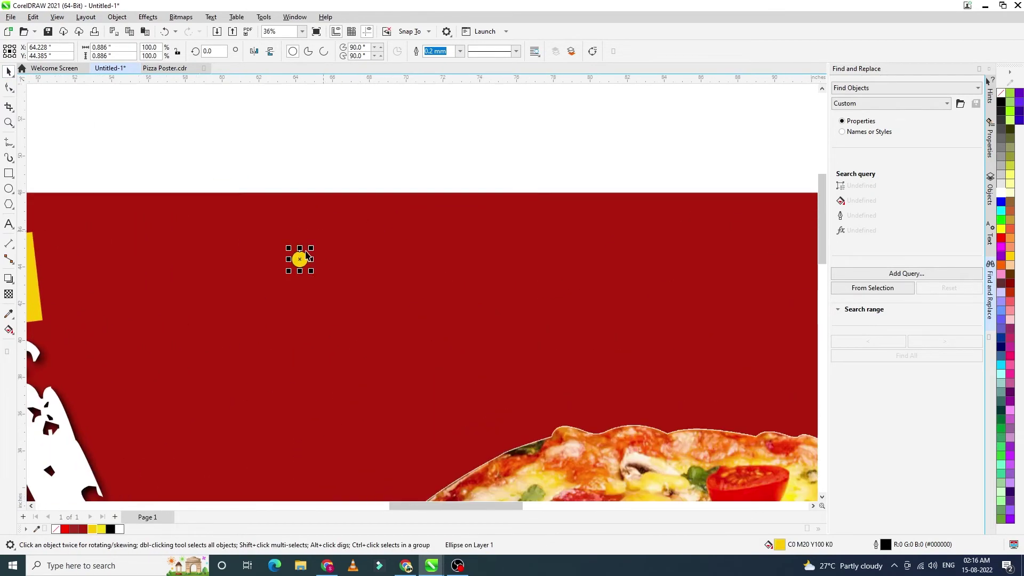
{"action": "right_click", "coordinate": [53, 529]}
{"action": "left_click", "coordinate": [72, 386]}
- Duplicate the yellow circle horizontally and repeat the duplication to form an evenly spaced row of seven dots
{"action": "scroll", "coordinate": [279, 274], "scroll_direction": "up", "scroll_amount": 2}
{"action": "left_click_drag", "start_coordinate": [305, 258], "coordinate": [344, 259]}
{"action": "key", "text": "ctrl+r"}
{"action": "key", "text": "ctrl+r"}
{"action": "key", "text": "ctrl+r"}
{"action": "key", "text": "ctrl+r"}
{"action": "key", "text": "ctrl+r"}
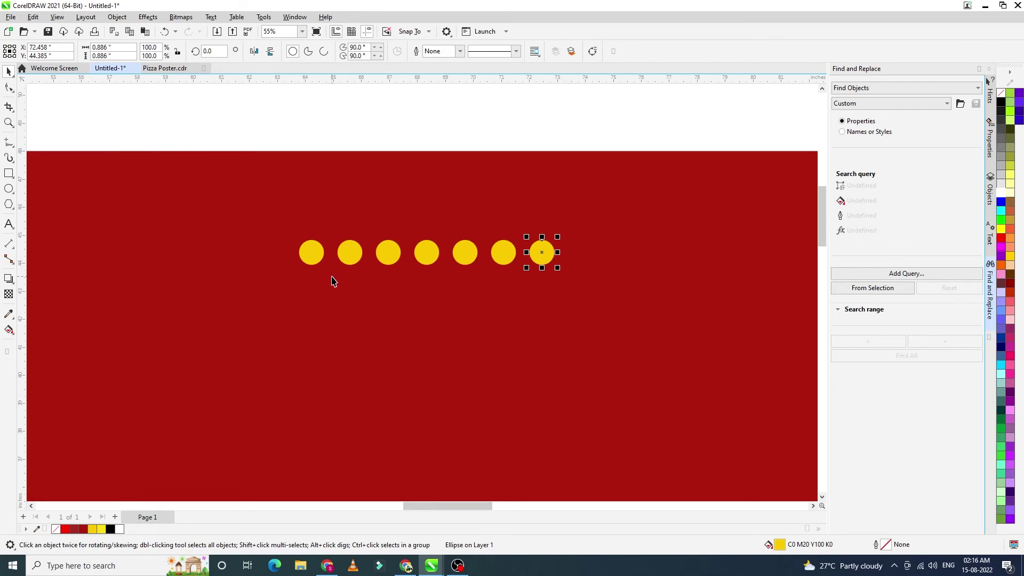
- Duplicate the row of seven dots just below the original and group all 14 dots
{"action": "scroll", "coordinate": [332, 203], "scroll_direction": "down", "scroll_amount": 2}
{"action": "left_click_drag", "start_coordinate": [251, 156], "coordinate": [550, 291]}
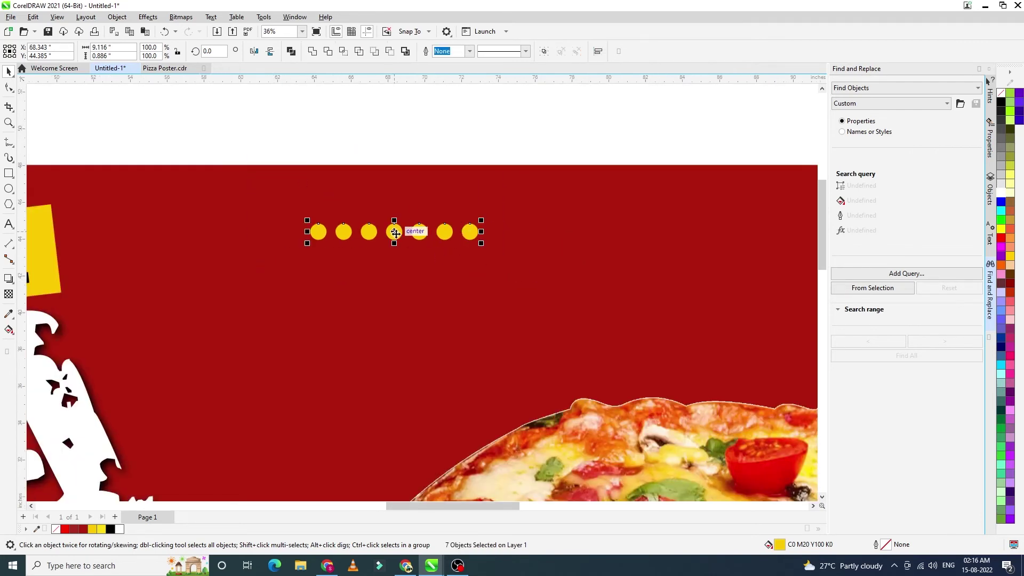
{"action": "scroll", "coordinate": [395, 232], "scroll_direction": "up", "scroll_amount": 3}
{"action": "left_click_drag", "start_coordinate": [393, 231], "coordinate": [395, 269]}
{"action": "scroll", "coordinate": [396, 269], "scroll_direction": "down", "scroll_amount": 4}
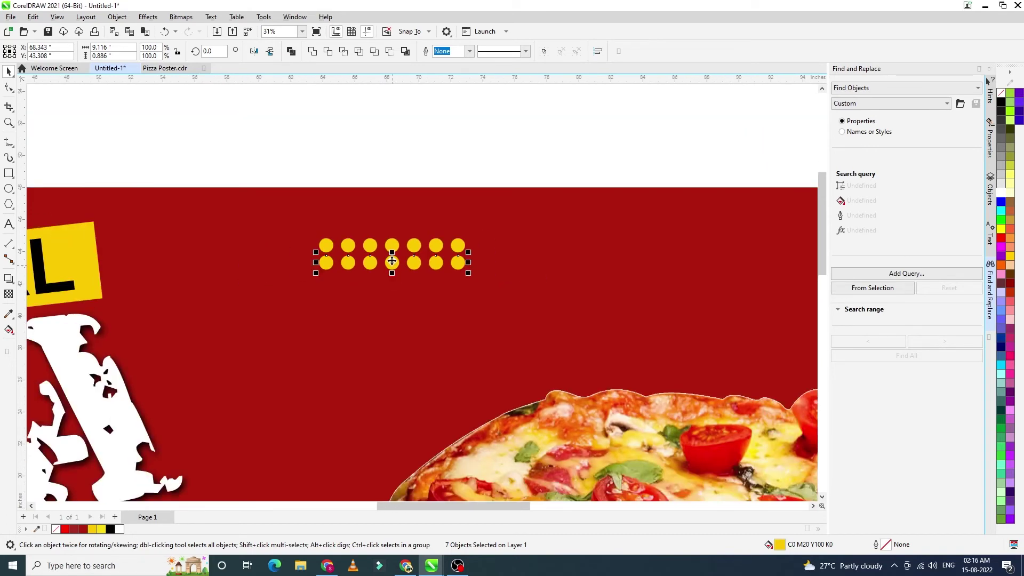
{"action": "scroll", "coordinate": [392, 261], "scroll_direction": "down", "scroll_amount": 1}
{"action": "left_click_drag", "start_coordinate": [279, 172], "coordinate": [475, 310]}
{"action": "key", "text": "ctrl+g"}
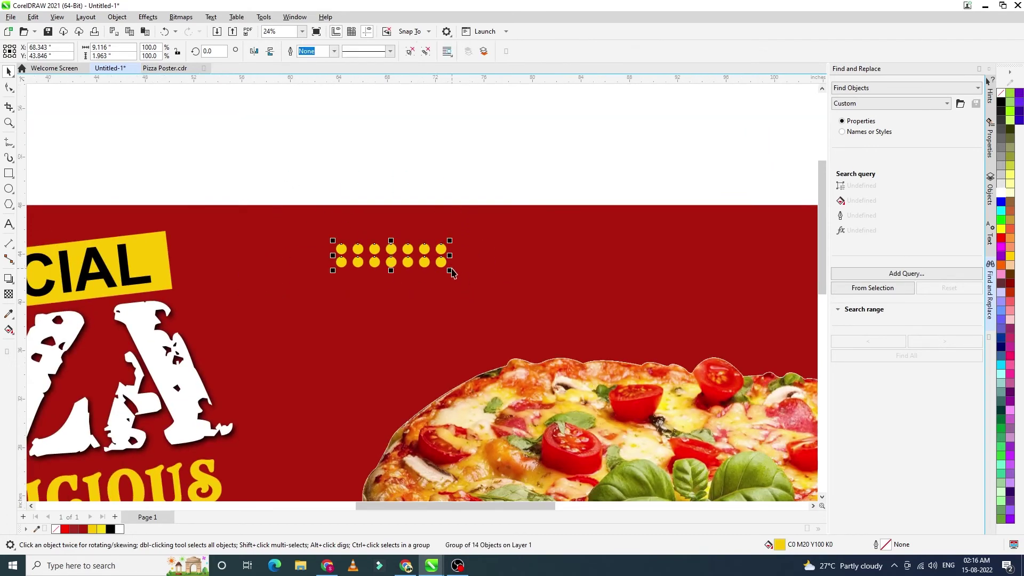
- Scale the dot group to about 66%, place a copy above the pizza's right side and rotate the copy 90 degrees
{"action": "left_click_drag", "start_coordinate": [452, 275], "coordinate": [569, 267]}
{"action": "scroll", "coordinate": [422, 265], "scroll_direction": "down", "scroll_amount": 4}
{"action": "right_click", "coordinate": [568, 267]}
{"action": "type", "text": "90"}
{"action": "key", "text": "Return"}
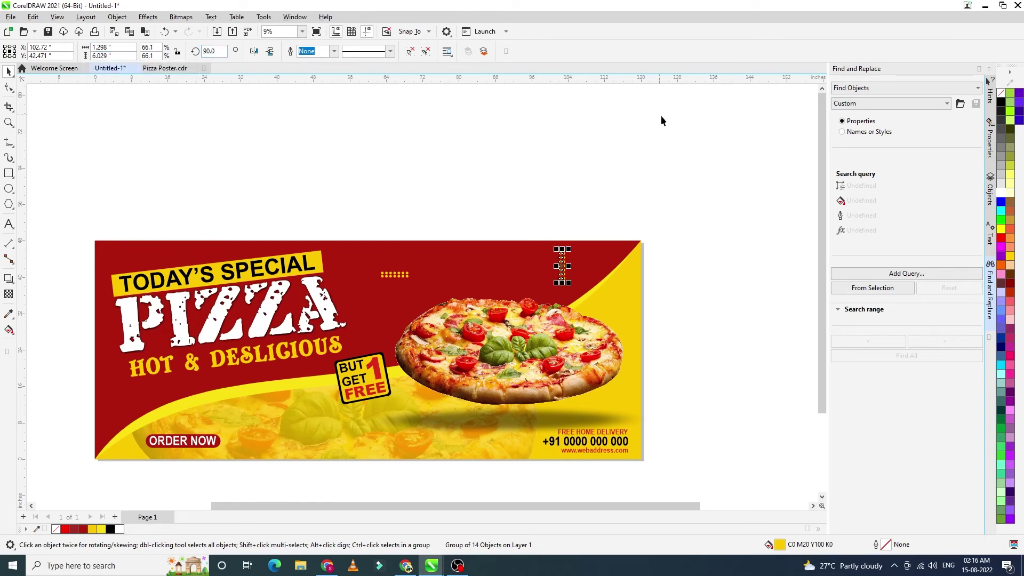
- Move the vertical dot group onto the yellow area at the banner's right edge and fill it with dark red
{"action": "scroll", "coordinate": [609, 288], "scroll_direction": "up", "scroll_amount": 1}
{"action": "left_click_drag", "start_coordinate": [547, 260], "coordinate": [639, 340]}
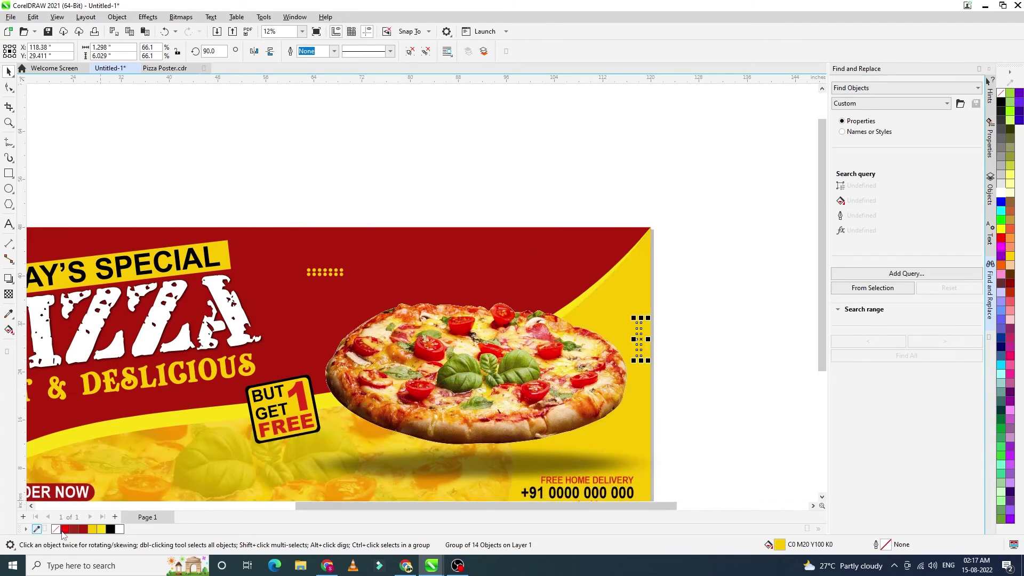
{"action": "left_click", "coordinate": [84, 530]}
- Position the horizontal yellow dot group at the banner's top edge, just right of the TODAY'S SPECIAL heading
{"action": "left_click_drag", "start_coordinate": [328, 278], "coordinate": [179, 359]}
{"action": "scroll", "coordinate": [303, 246], "scroll_direction": "down", "scroll_amount": 1}
{"action": "key", "text": "ctrl+z"}
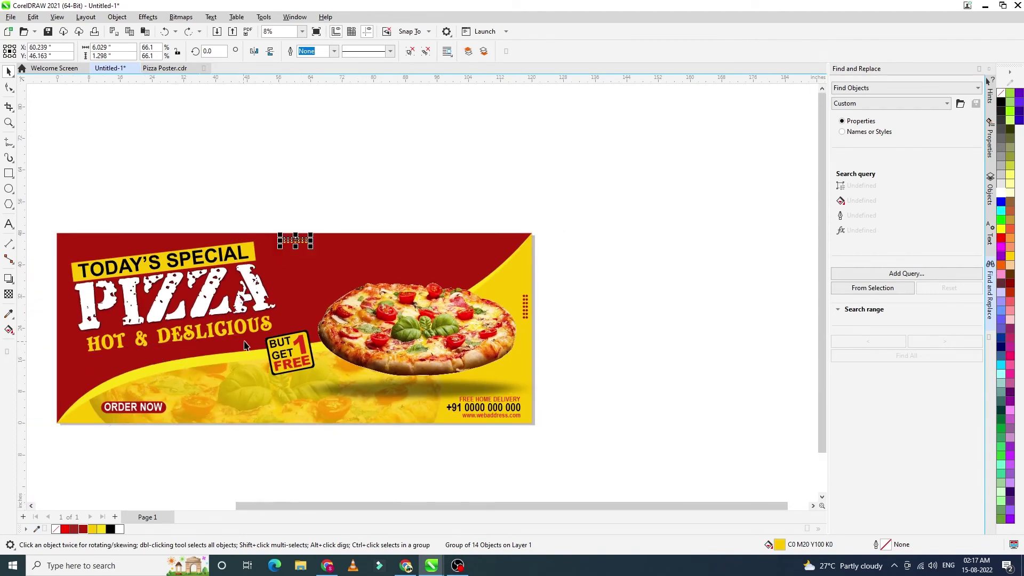
{"action": "left_click", "coordinate": [355, 186]}
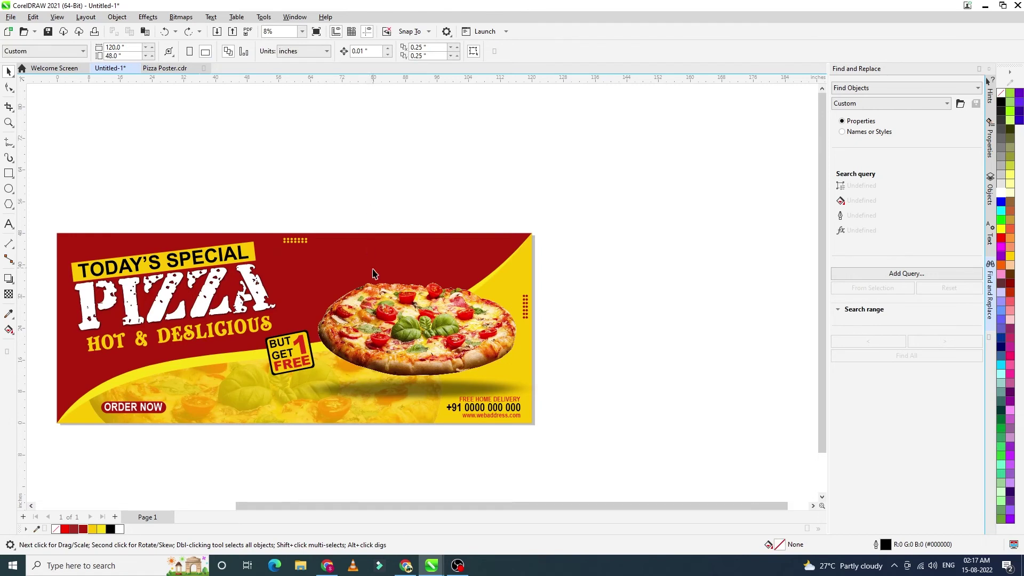
- Enlarge the main pizza proportionally to about 59.2 by 29.6 inches
{"action": "left_click", "coordinate": [388, 312]}
{"action": "left_click_drag", "start_coordinate": [312, 276], "coordinate": [281, 260]}
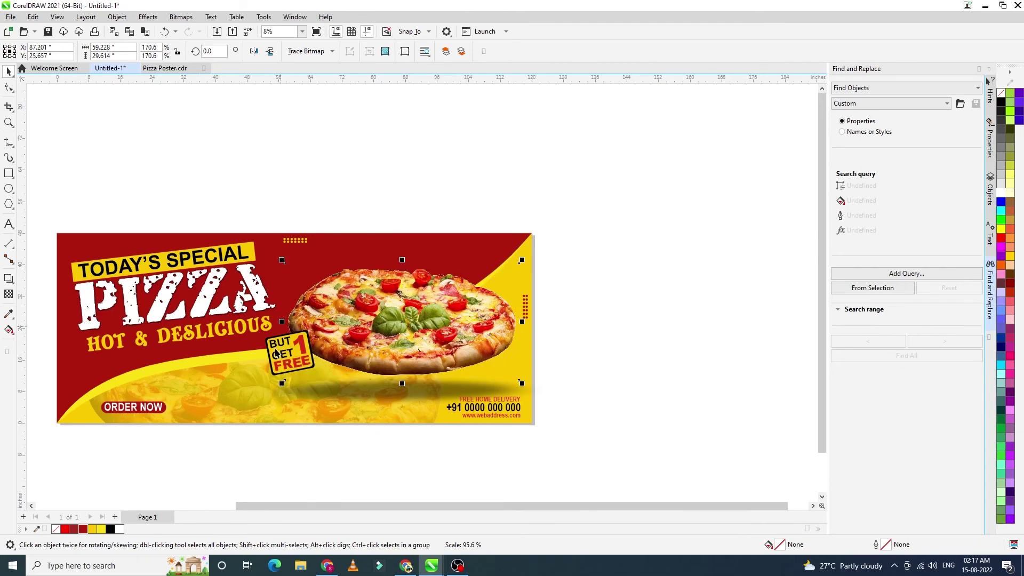
- Group the parts of the BUT GET 1 FREE badge and move it left, clear of the enlarged pizza
{"action": "left_click", "coordinate": [283, 358]}
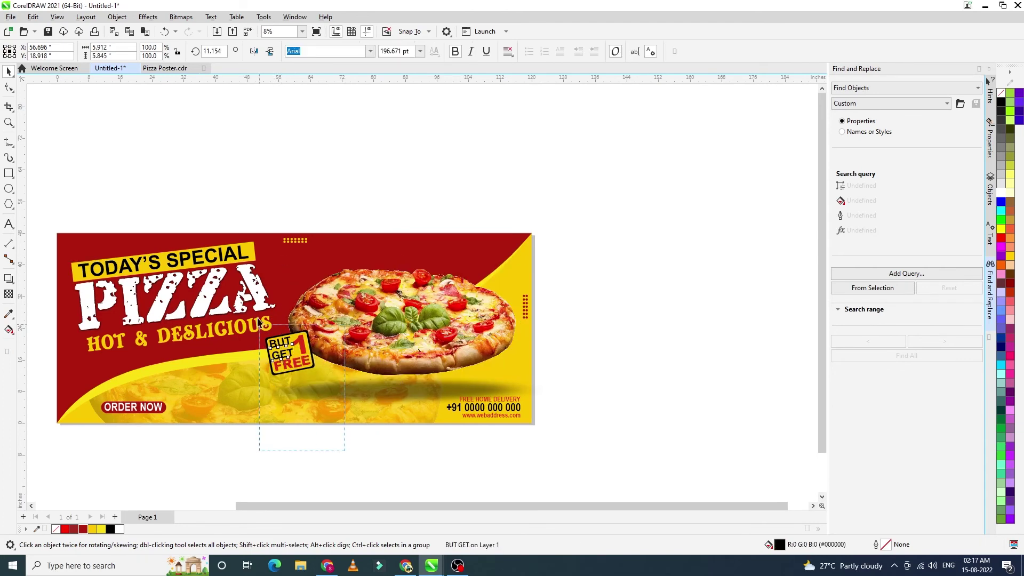
{"action": "key", "text": "ctrl+g"}
{"action": "left_click_drag", "start_coordinate": [289, 354], "coordinate": [261, 358]}
{"action": "left_click", "coordinate": [359, 429]}
{"action": "scroll", "coordinate": [374, 327], "scroll_direction": "down", "scroll_amount": 2}
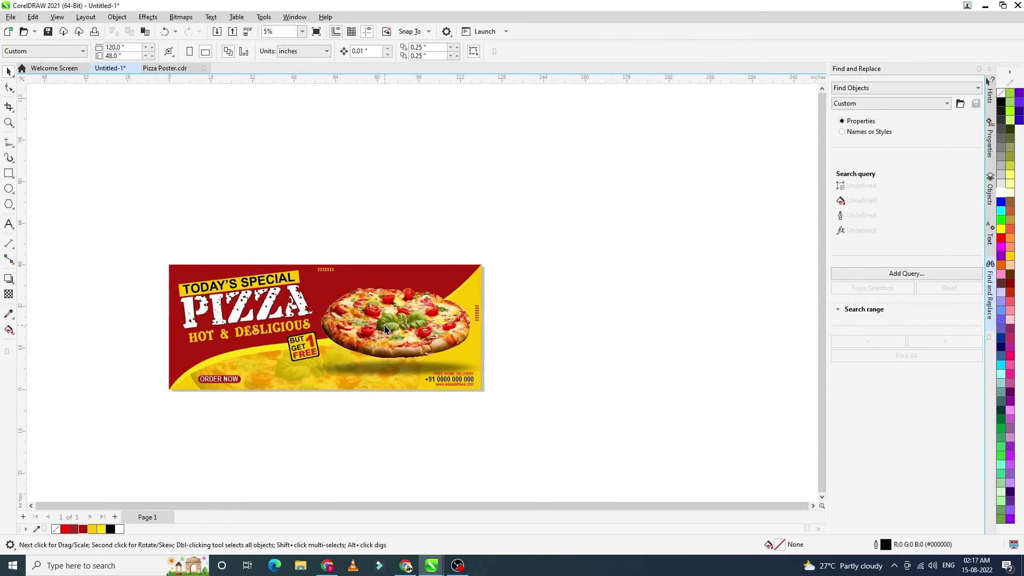